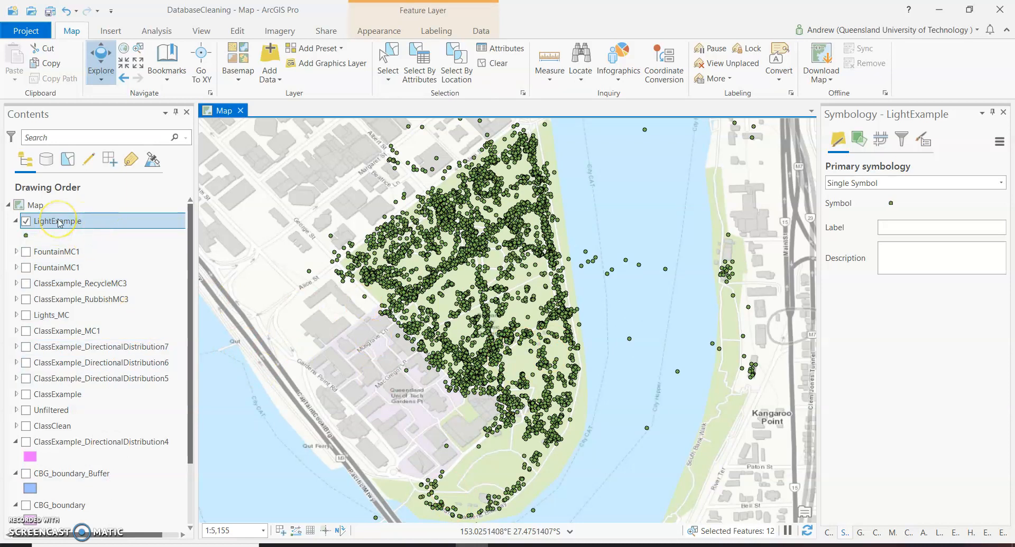
Open the LightExample attribute table and give the layer a definition query where name is equal to Light.
right_click(60, 223)
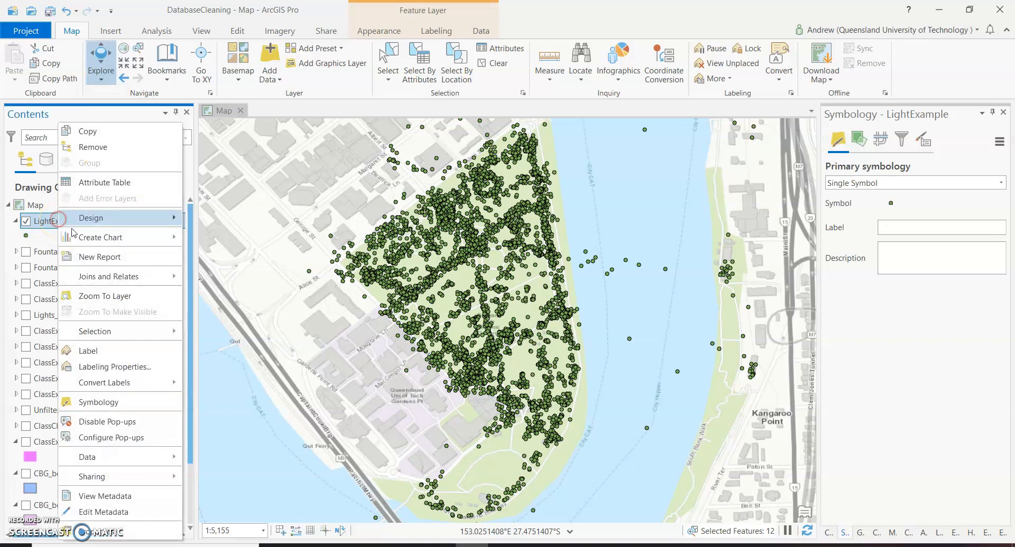
left_click(100, 183)
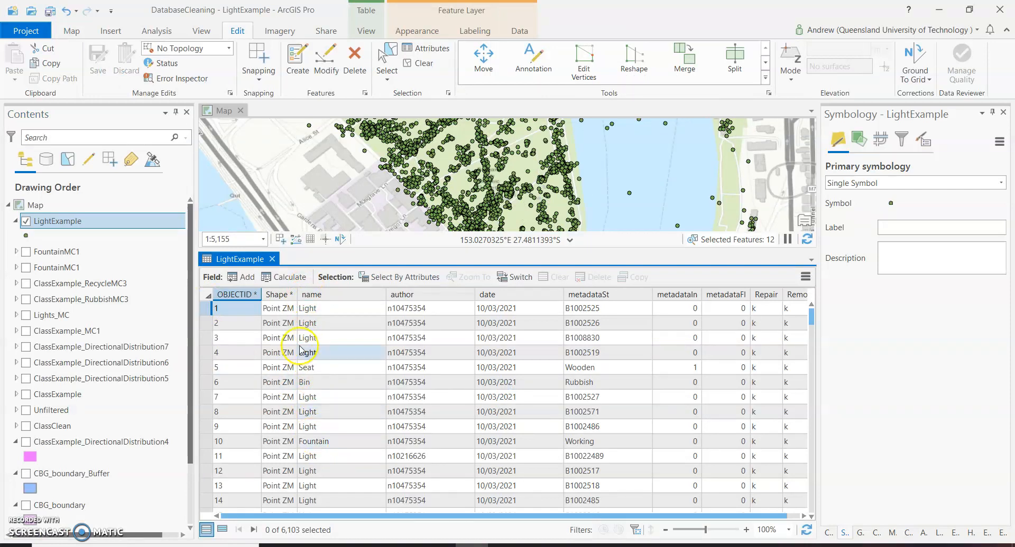
right_click(82, 224)
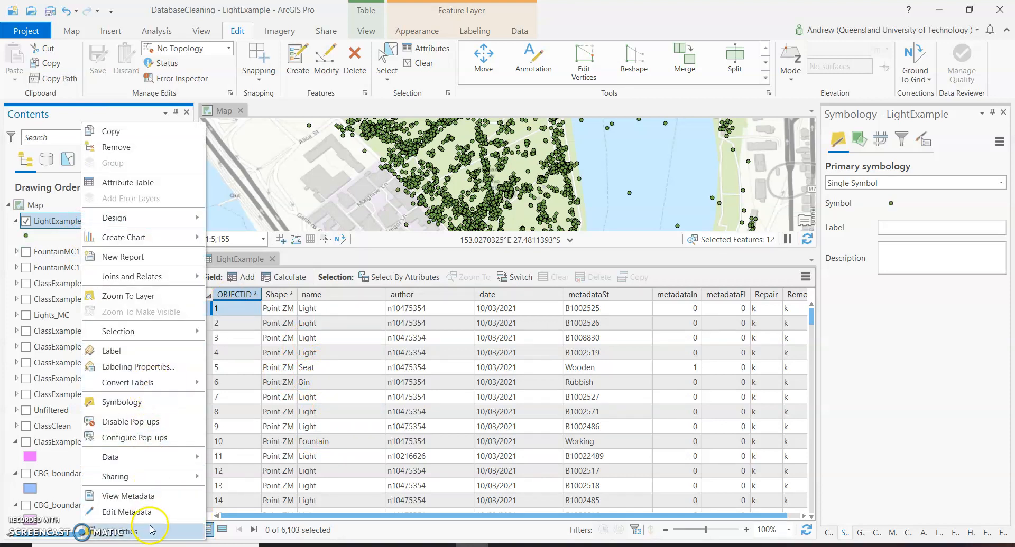
left_click(150, 529)
left_click(546, 278)
left_click(546, 239)
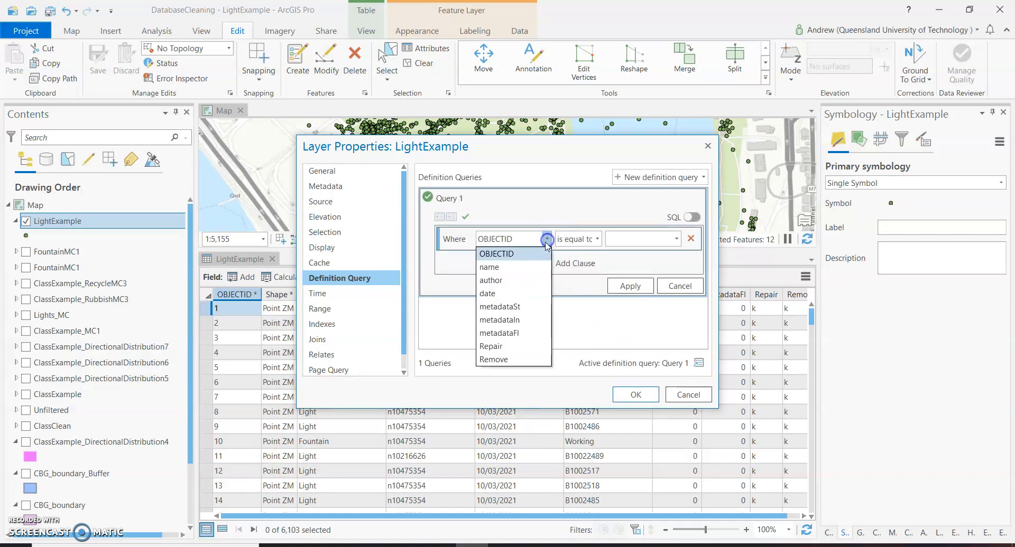
left_click(488, 267)
left_click(624, 239)
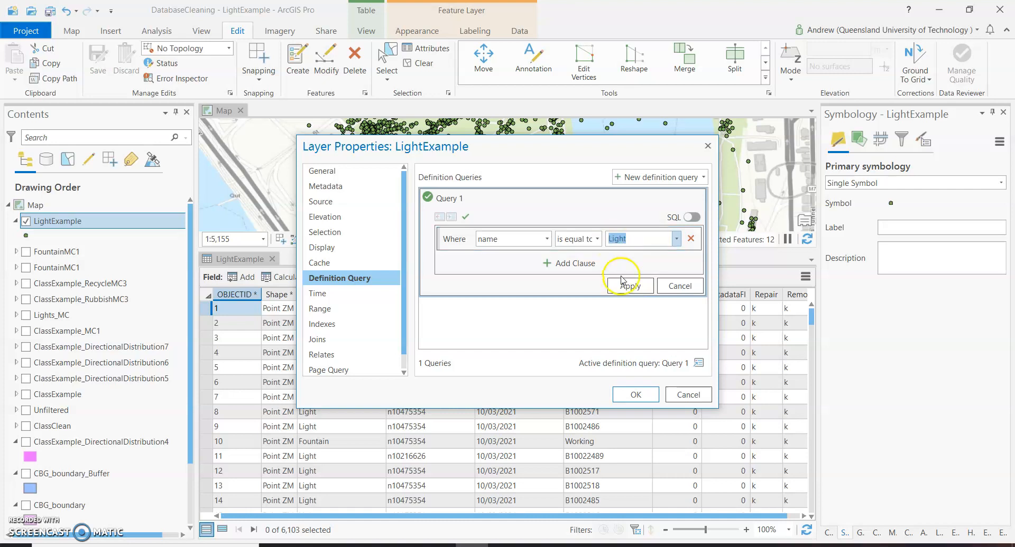
left_click(677, 239)
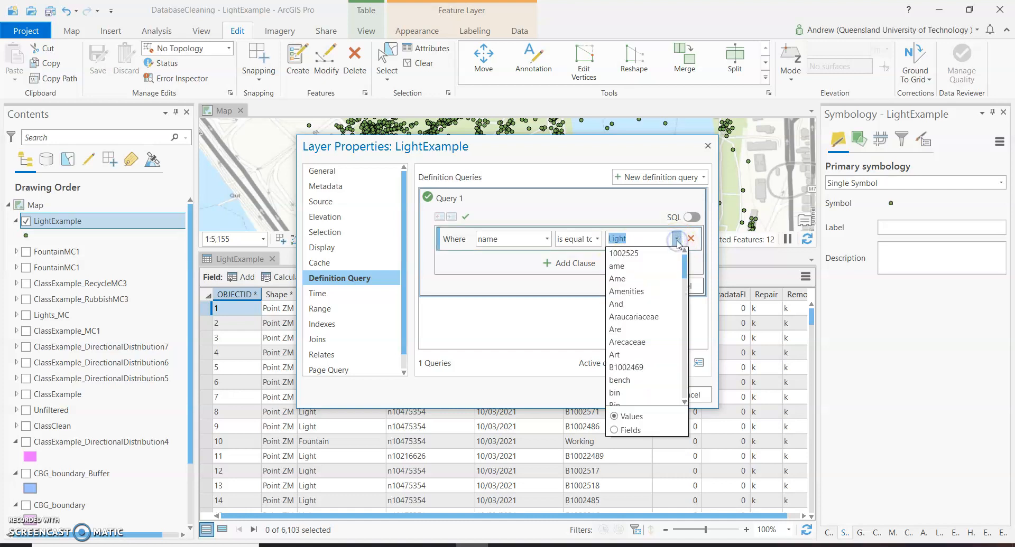
left_click(677, 239)
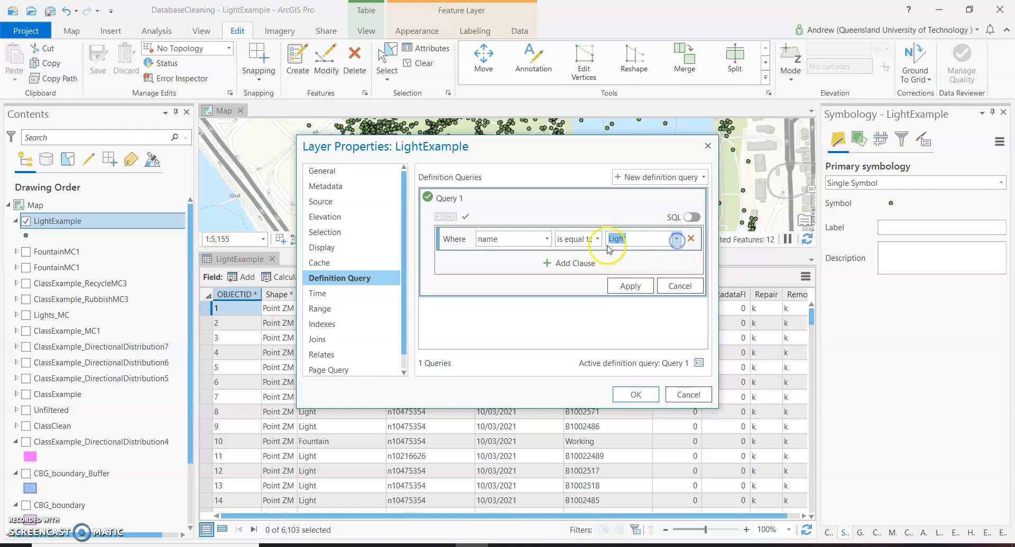
left_click(640, 288)
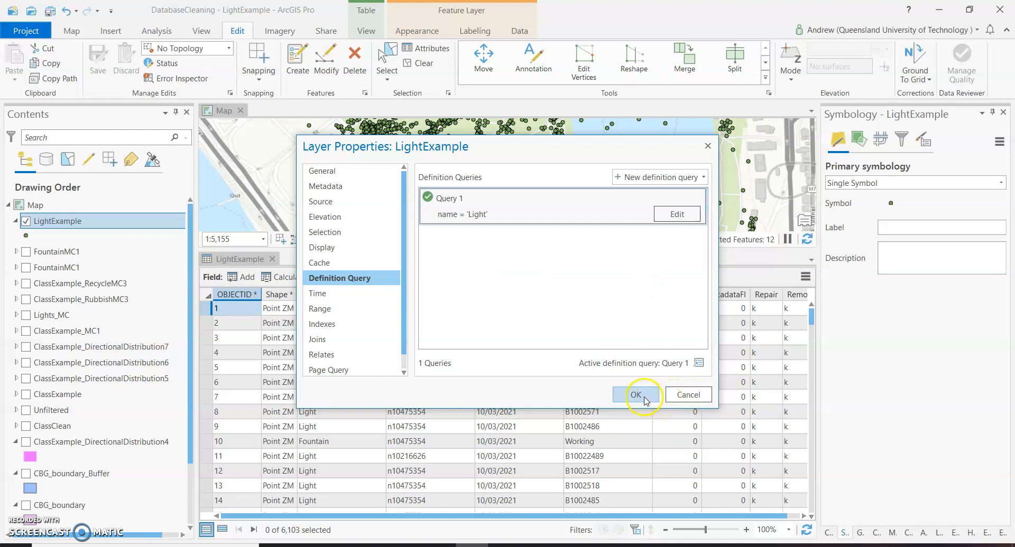
Add a second clause to LightExample's definition query, And Remove is equal to k, and apply it to the layer.
left_click(670, 217)
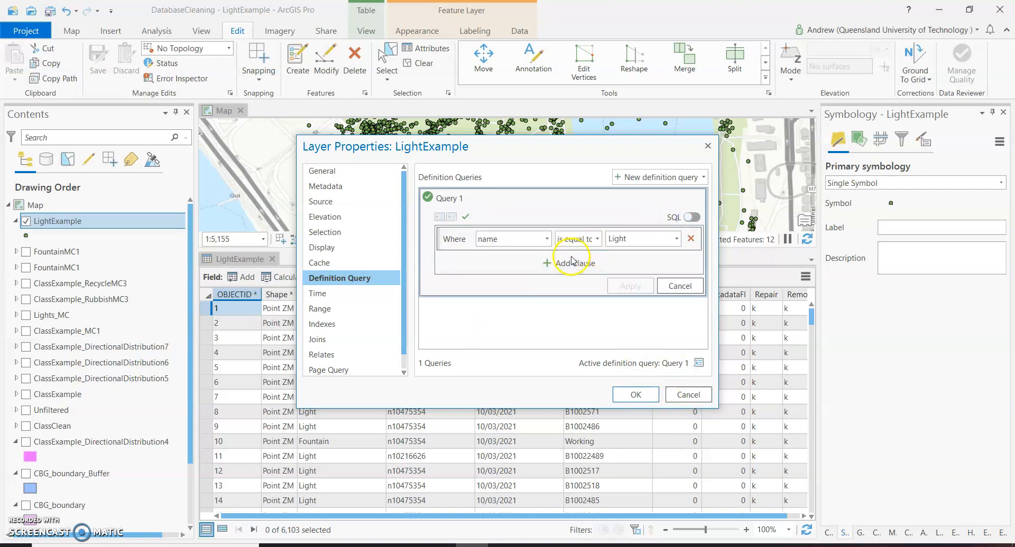
left_click(567, 262)
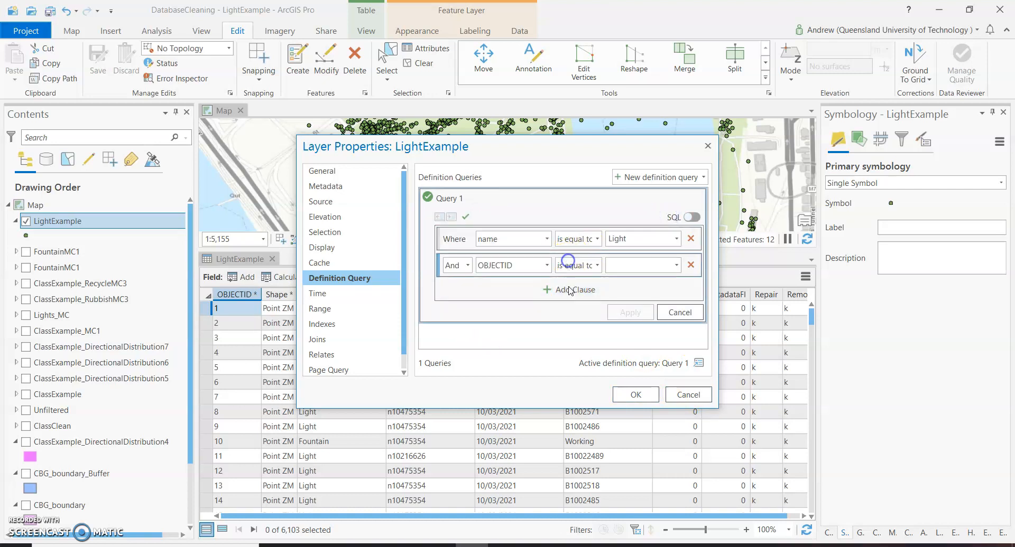
left_click(548, 266)
left_click(515, 386)
left_click(632, 266)
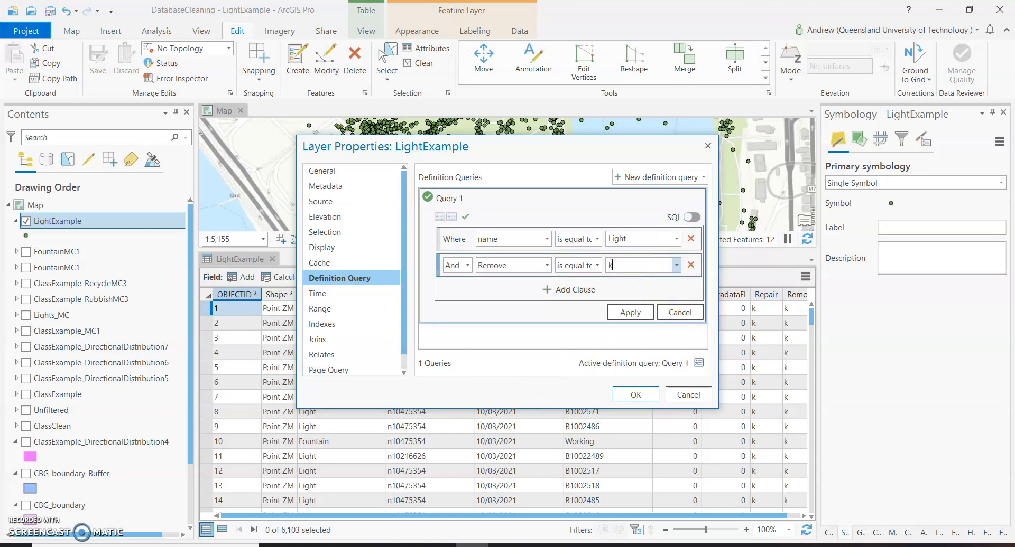
left_click(630, 312)
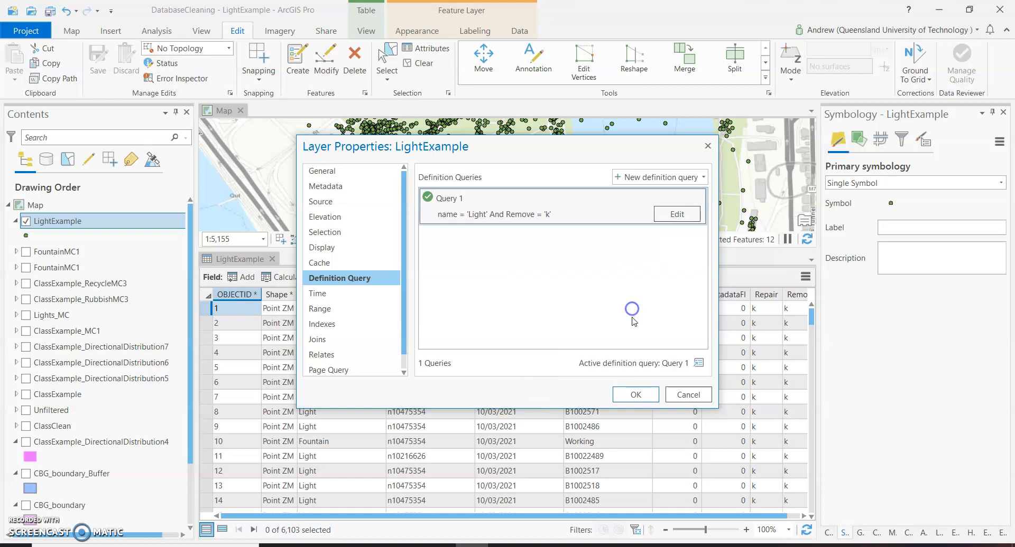
left_click(636, 394)
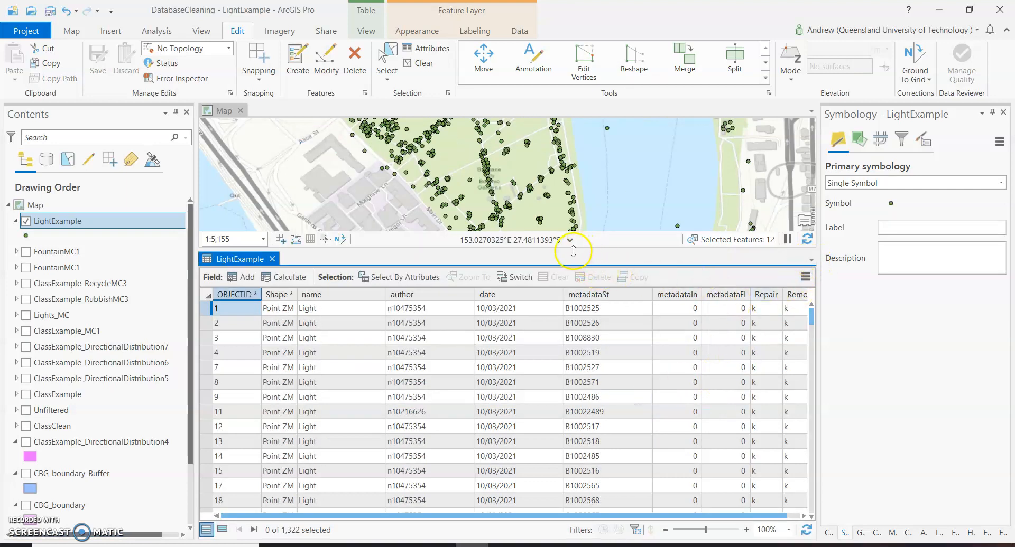
Shrink the attribute table to give the map more room and examine the filtered light points across the gardens.
left_click_drag(431, 251, 429, 383)
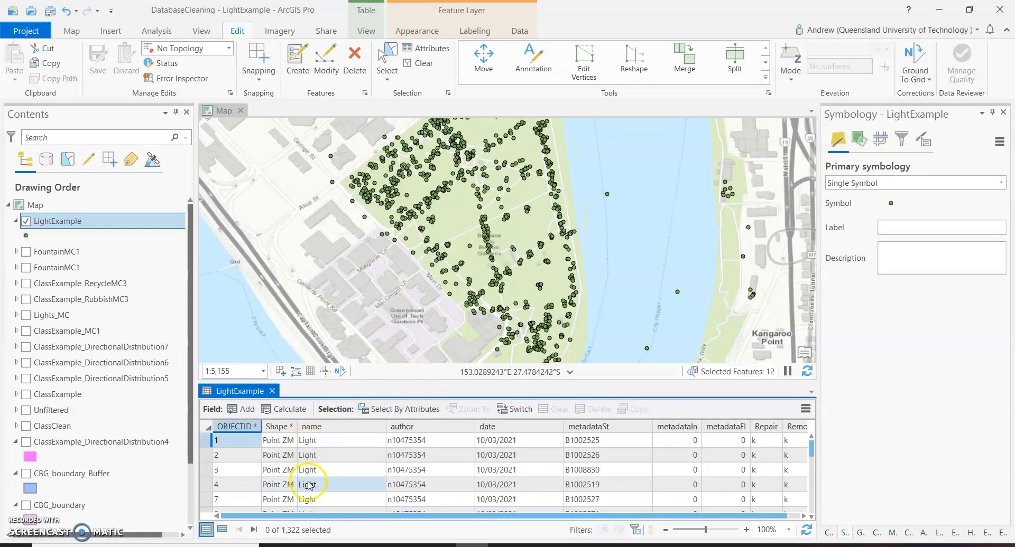
scroll(558, 273, "up", 3)
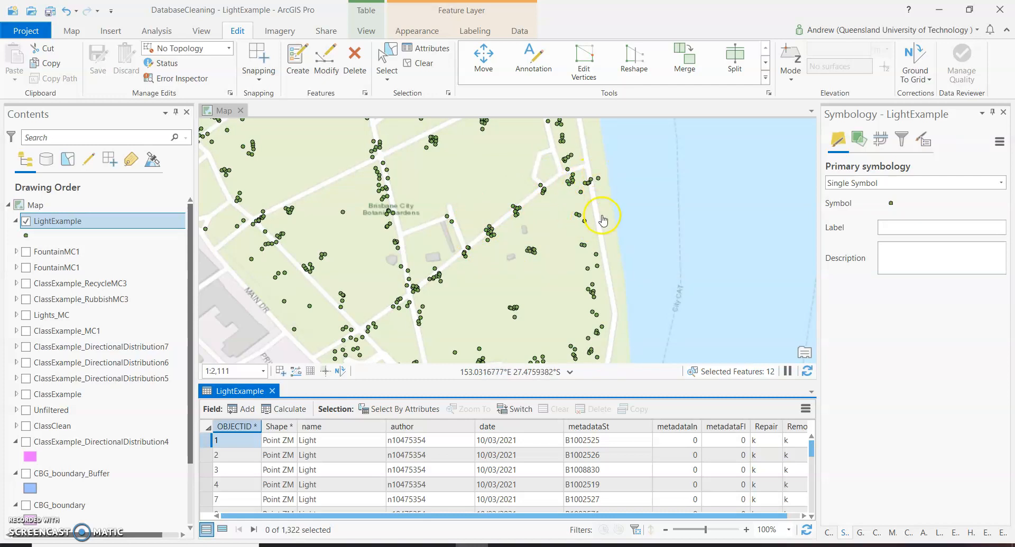
scroll(601, 241, "down", 3)
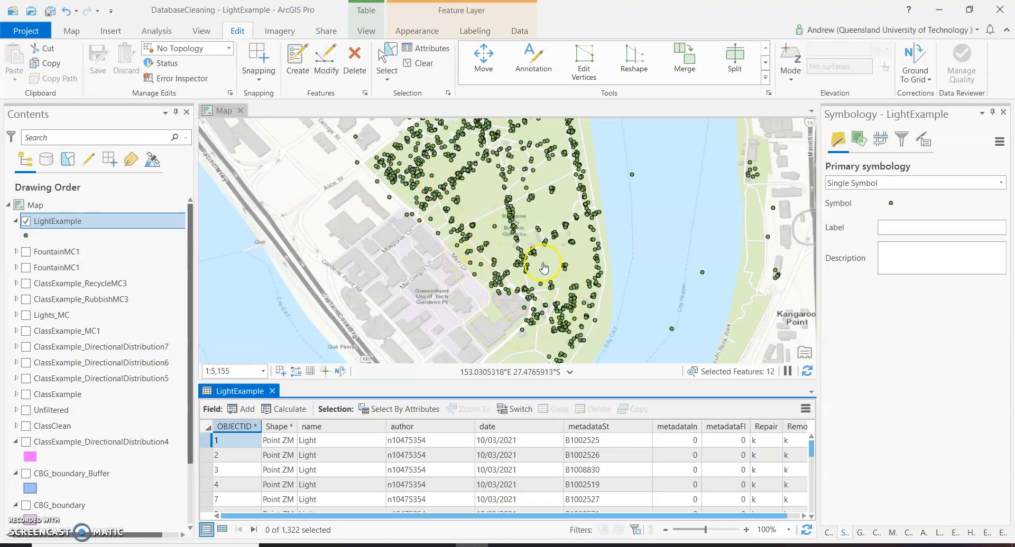
scroll(526, 243, "down", 1)
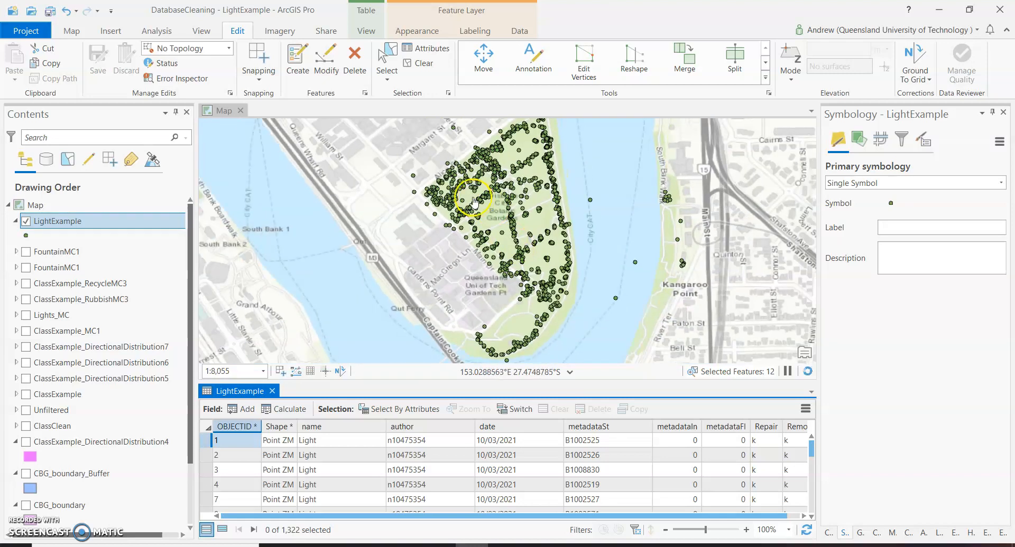
scroll(533, 251, "up", 2)
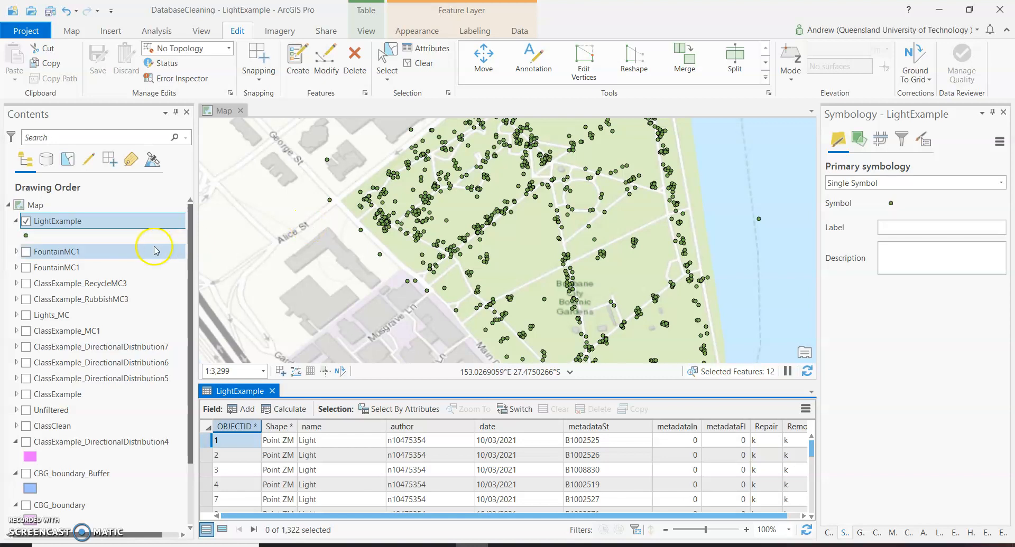
Symbolize LightExample by Unique Values on the metadataSt field, generating the full list of unique values.
right_click(114, 222)
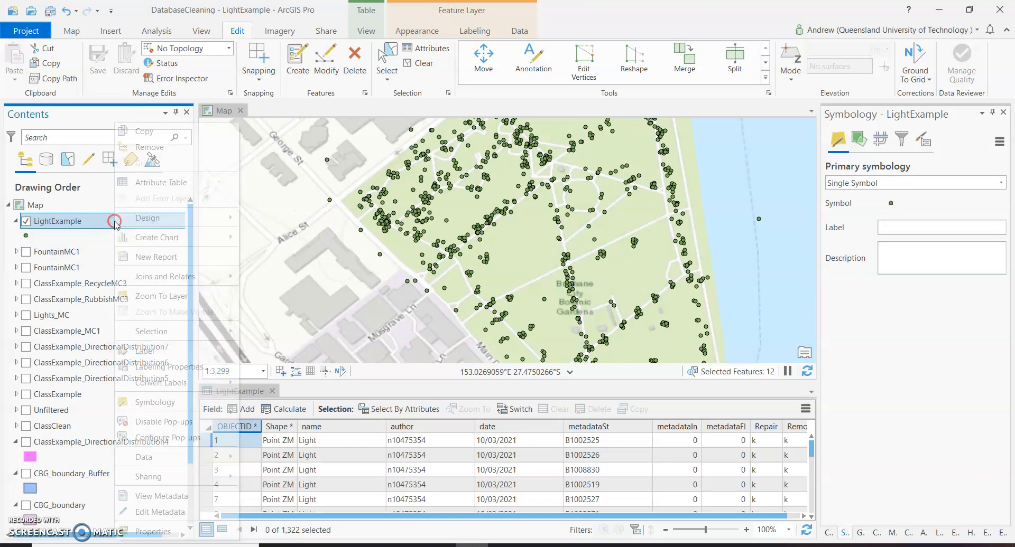
left_click(77, 221)
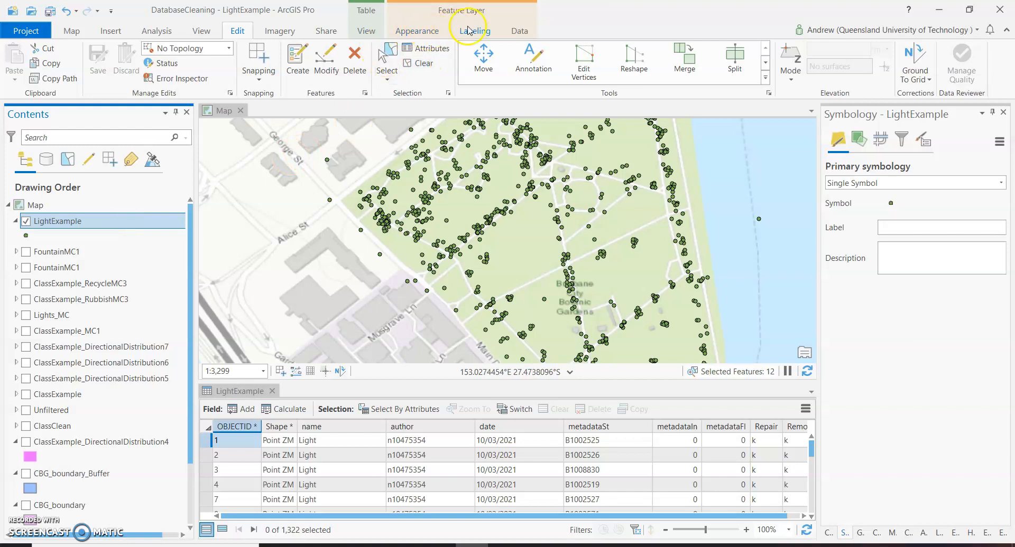
left_click(420, 32)
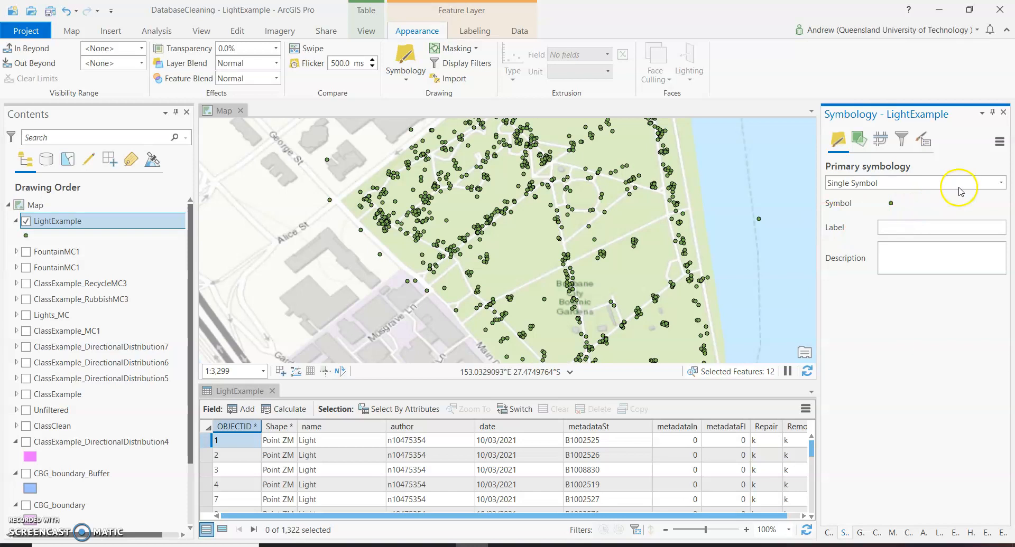
left_click(1000, 183)
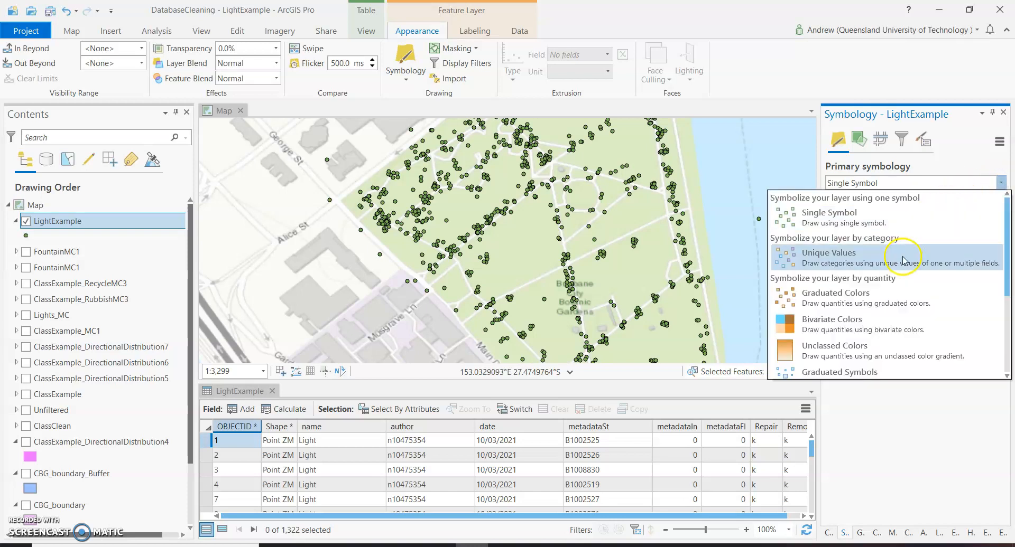
left_click(902, 253)
left_click(981, 204)
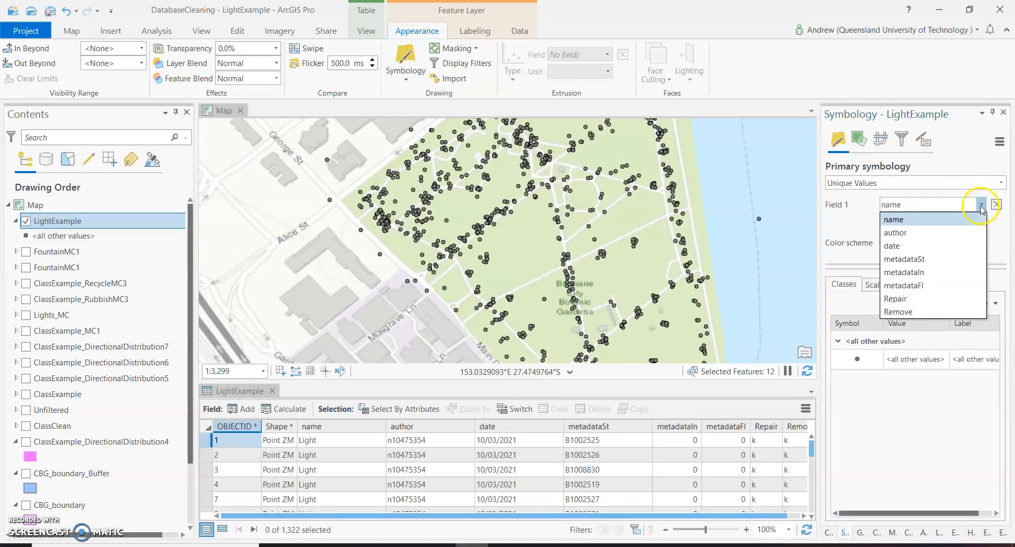
left_click(941, 259)
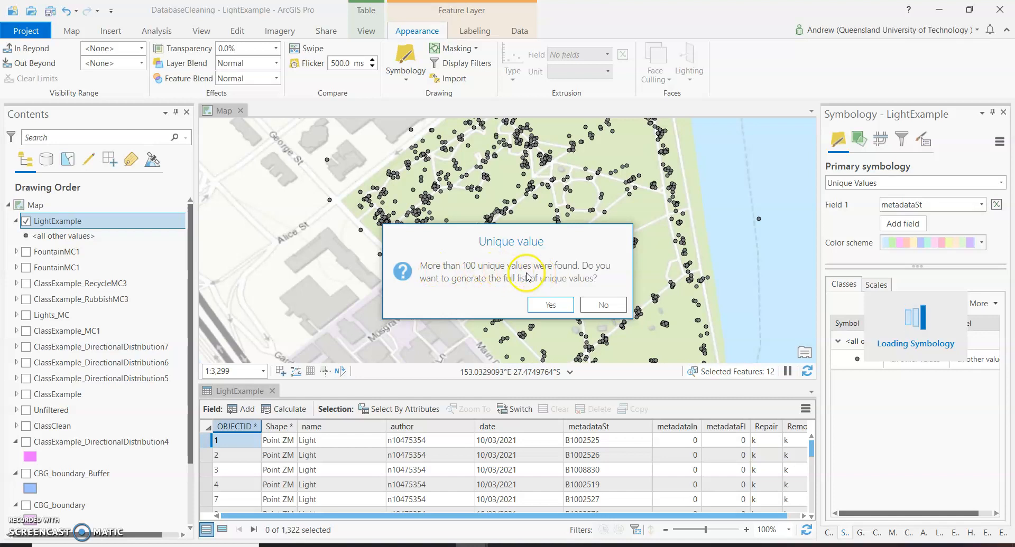
left_click(545, 305)
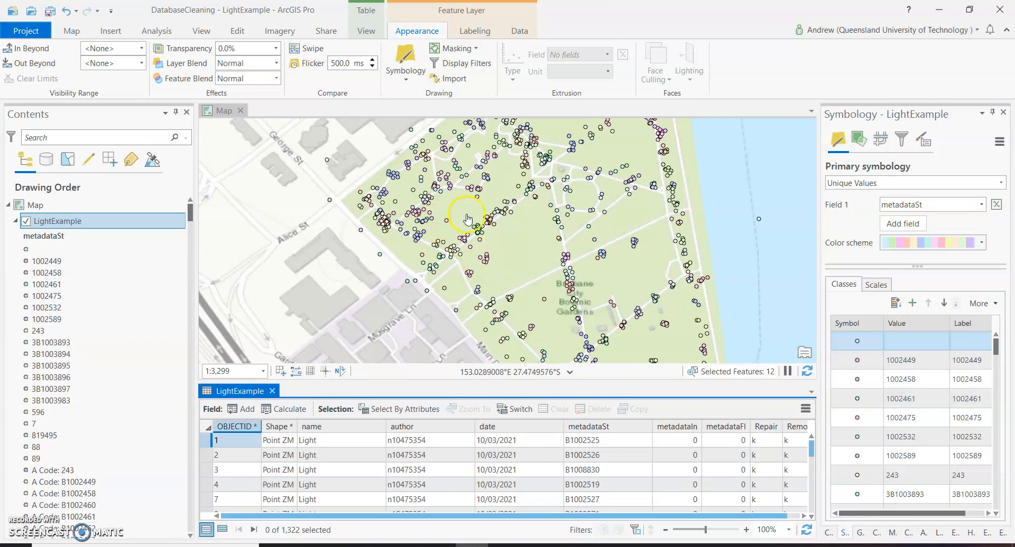
Apply a more saturated multicolour scheme to LightExample's unique-value symbols.
left_click(981, 243)
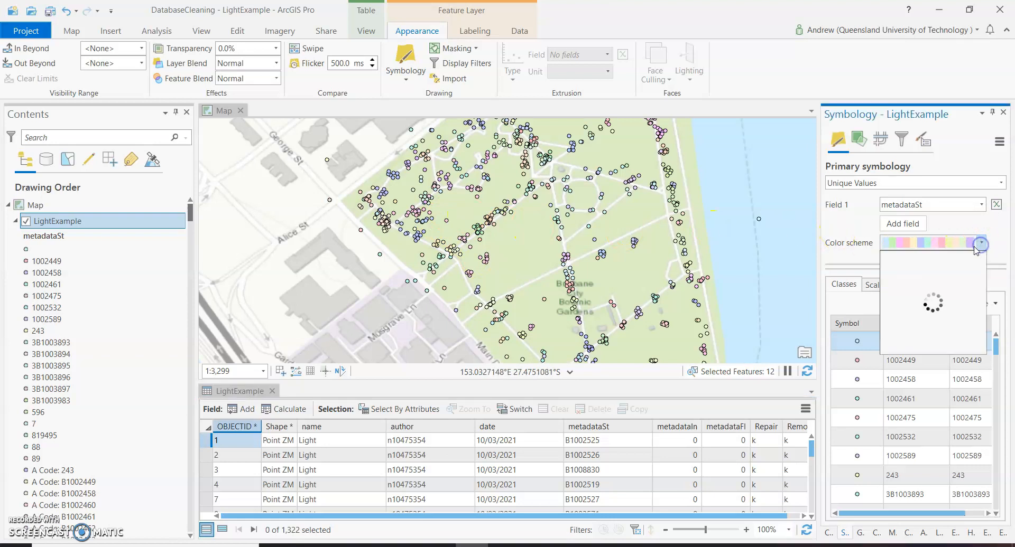
left_click(961, 258)
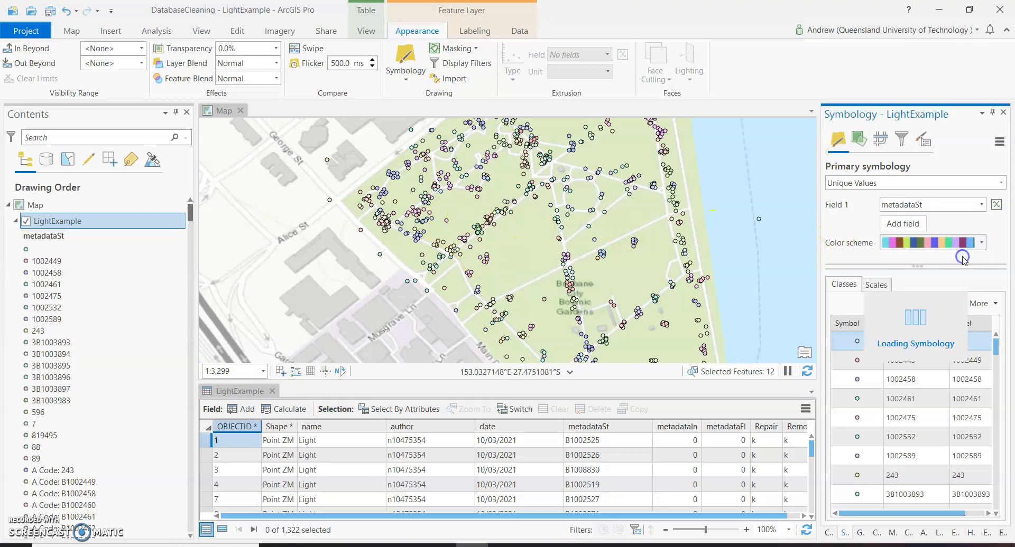
left_click(864, 421)
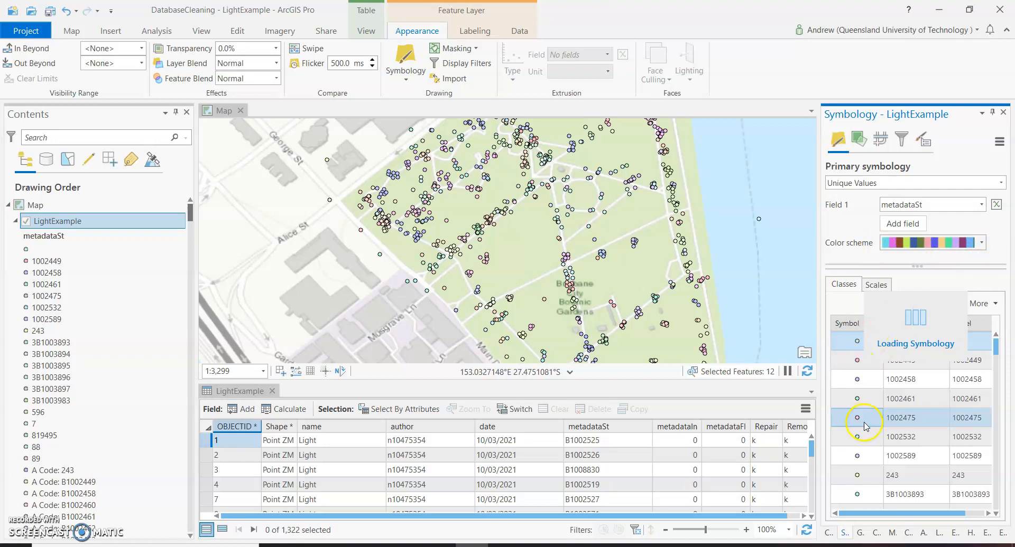
left_click(893, 472)
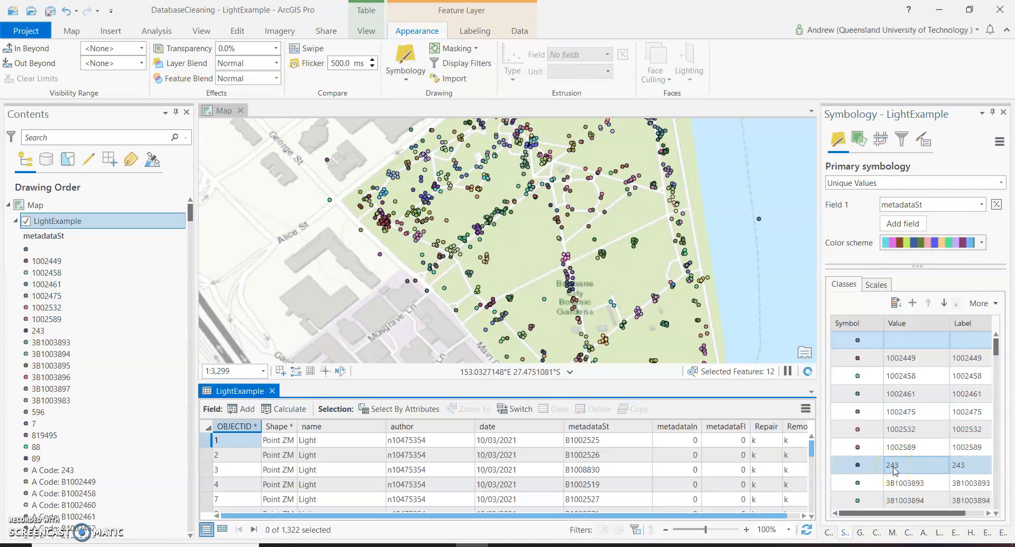
left_click(846, 328)
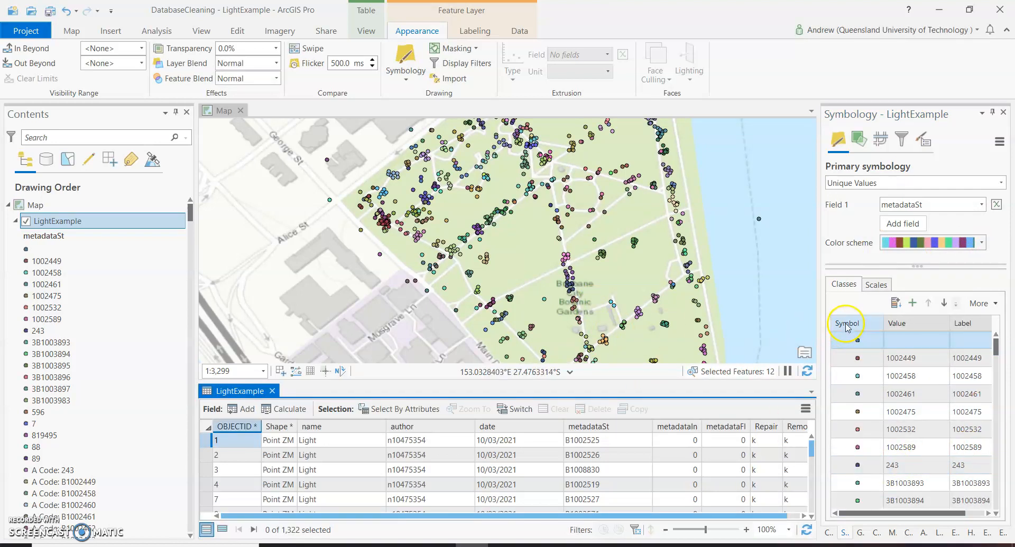
right_click(870, 324)
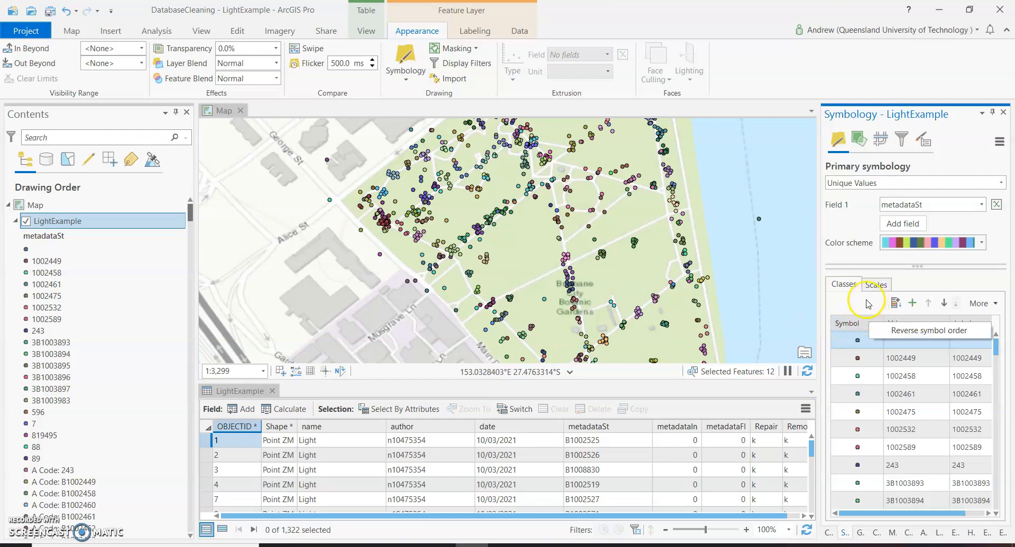
left_click(865, 302)
left_click(990, 304)
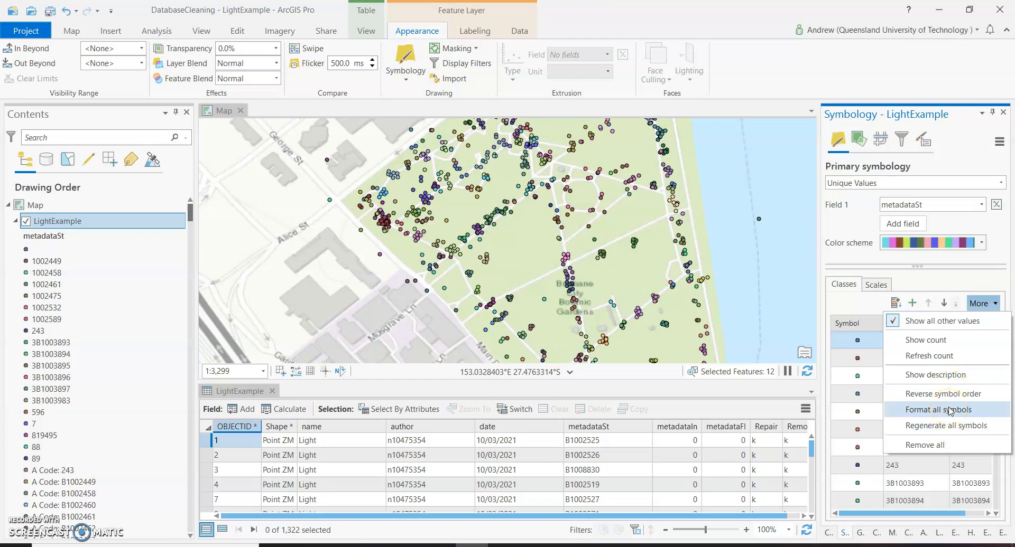
left_click(605, 266)
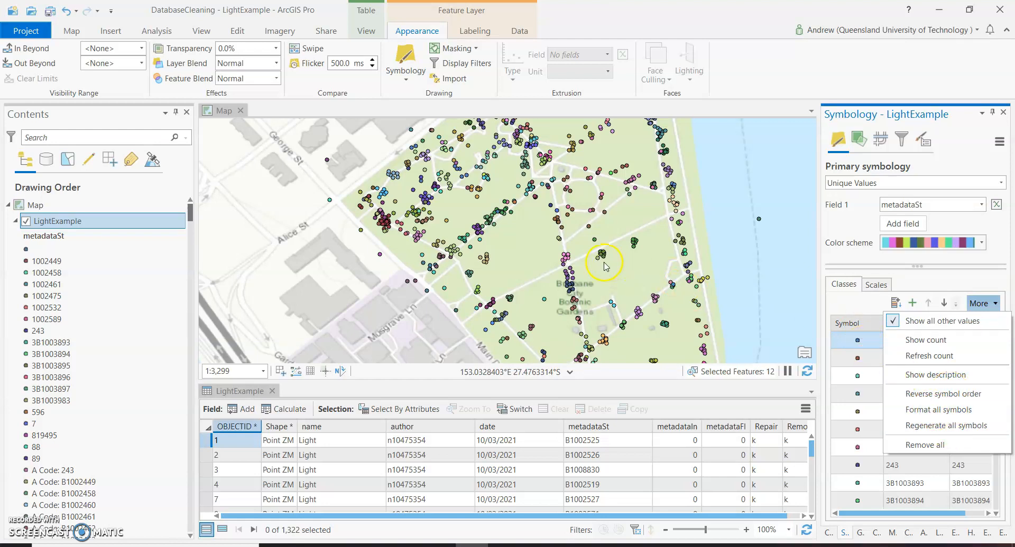
Select the light cluster just below the diagonal path plus the stray point above it, and limit the attribute table to selected records.
scroll(620, 264, "up", 3)
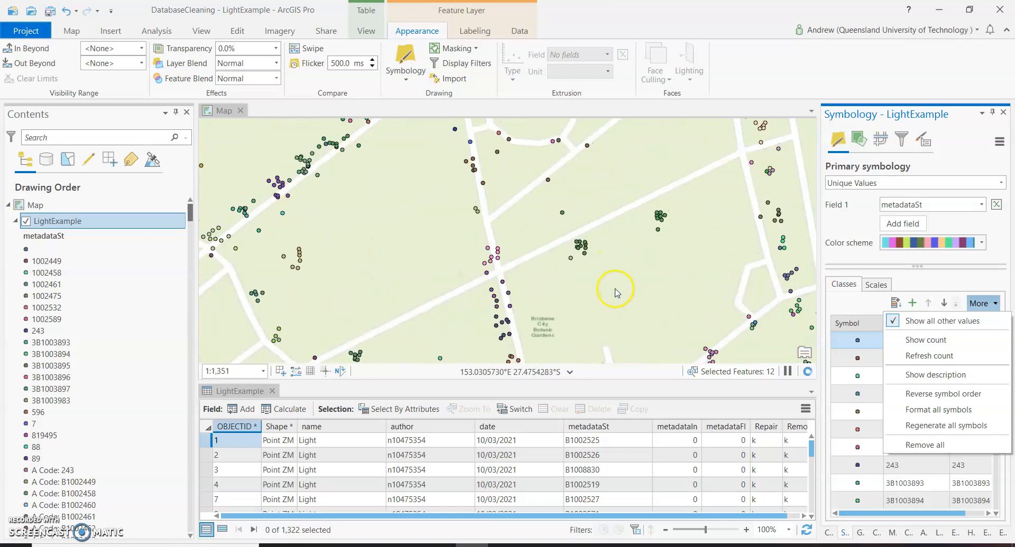
scroll(609, 256, "up", 2)
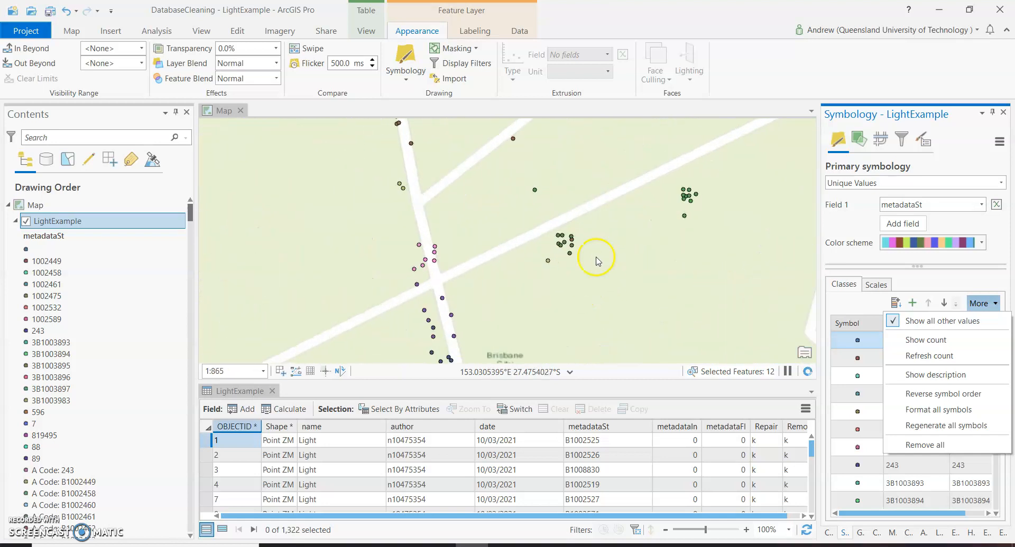
scroll(612, 248, "up", 2)
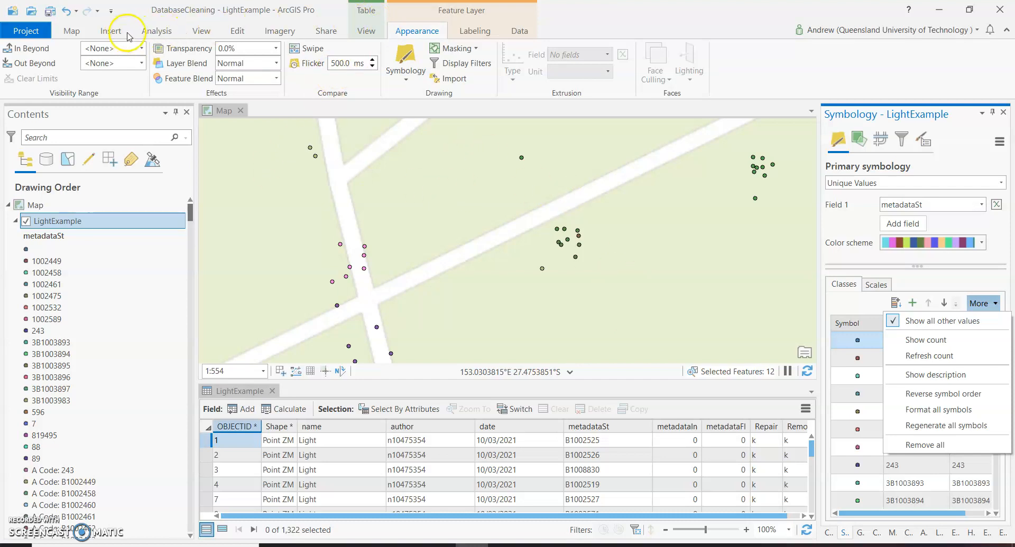
left_click(238, 31)
left_click(387, 60)
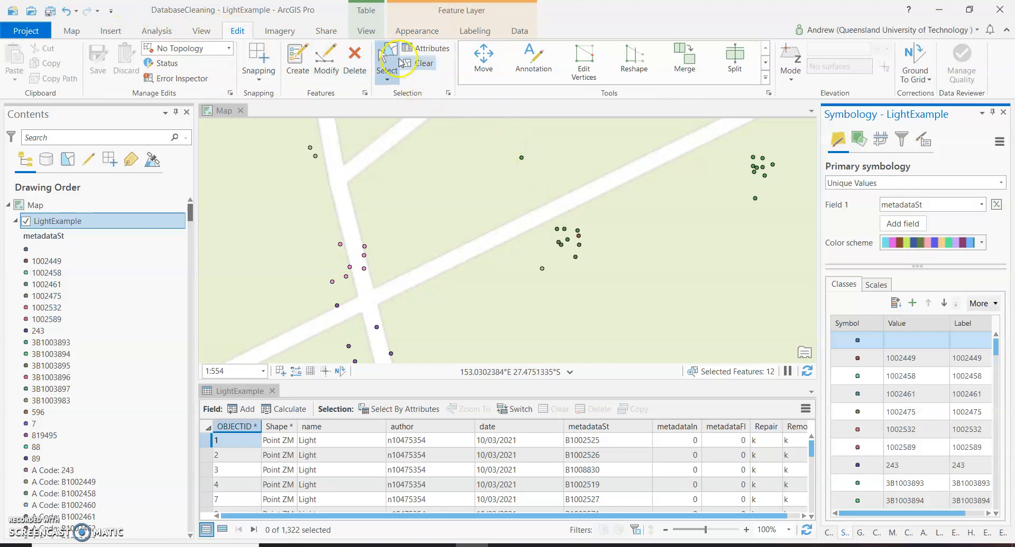
left_click_drag(494, 150, 603, 278)
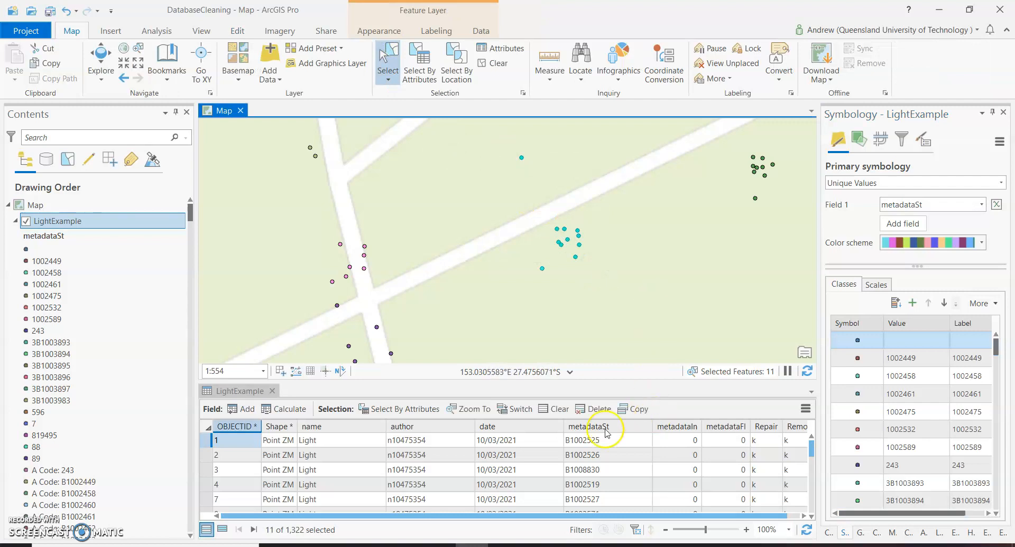
left_click(222, 530)
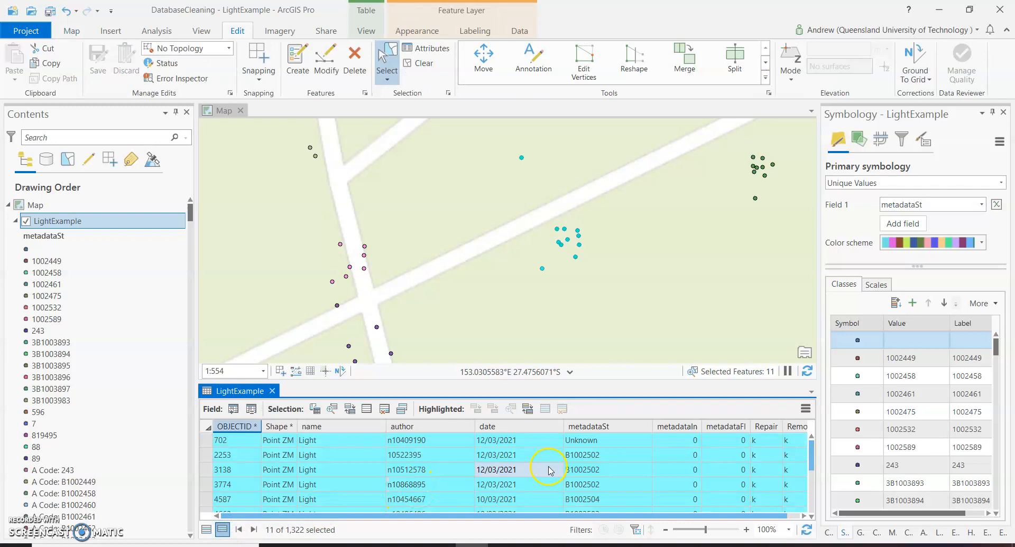
Sort the selected records by metadataSt in ascending order and review their asset codes for mismatches.
scroll(589, 458, "down", 3)
scroll(590, 457, "up", 3)
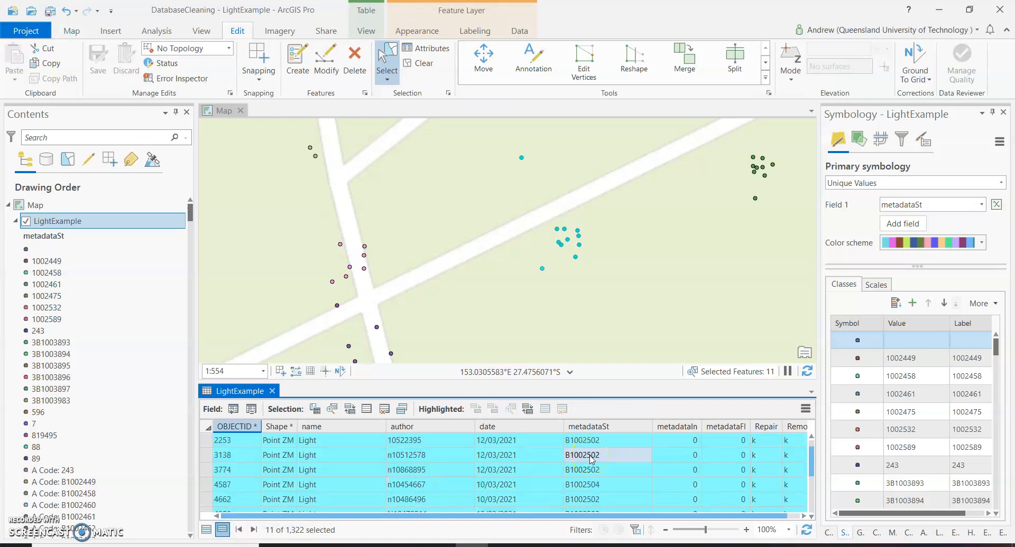
left_click(604, 428)
double_click(604, 428)
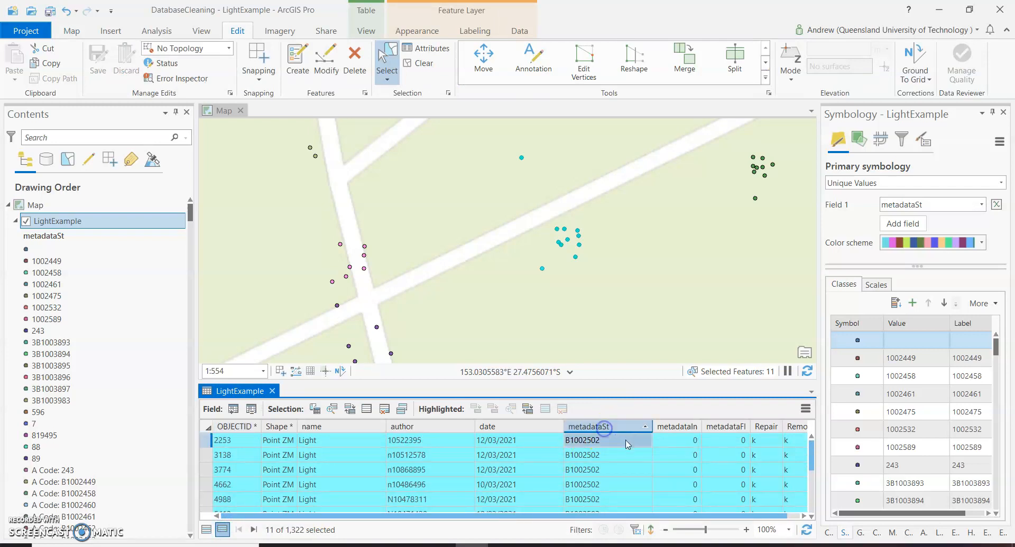
scroll(621, 439, "down", 1)
scroll(620, 438, "down", 1)
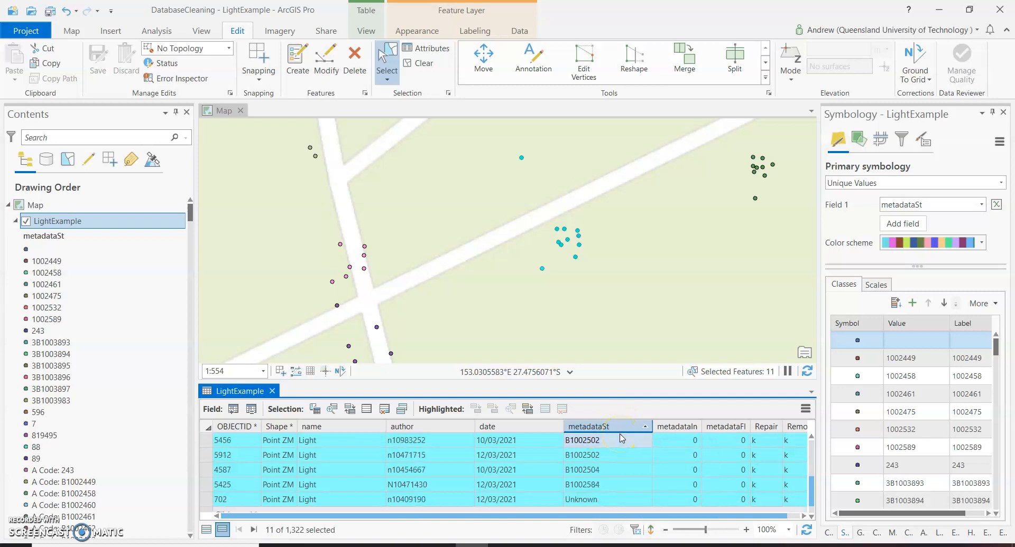
scroll(608, 465, "up", 2)
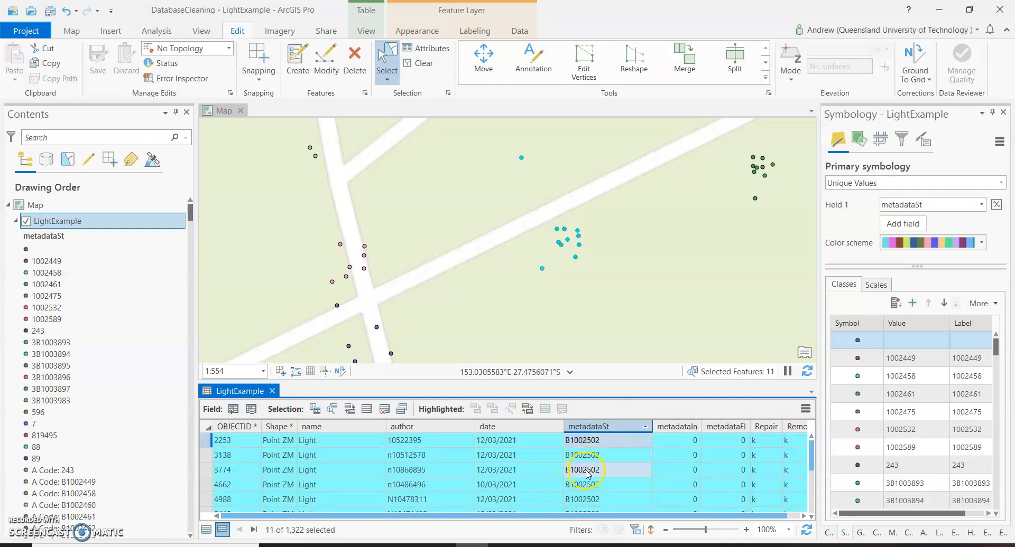
scroll(602, 475, "down", 1)
scroll(600, 482, "down", 1)
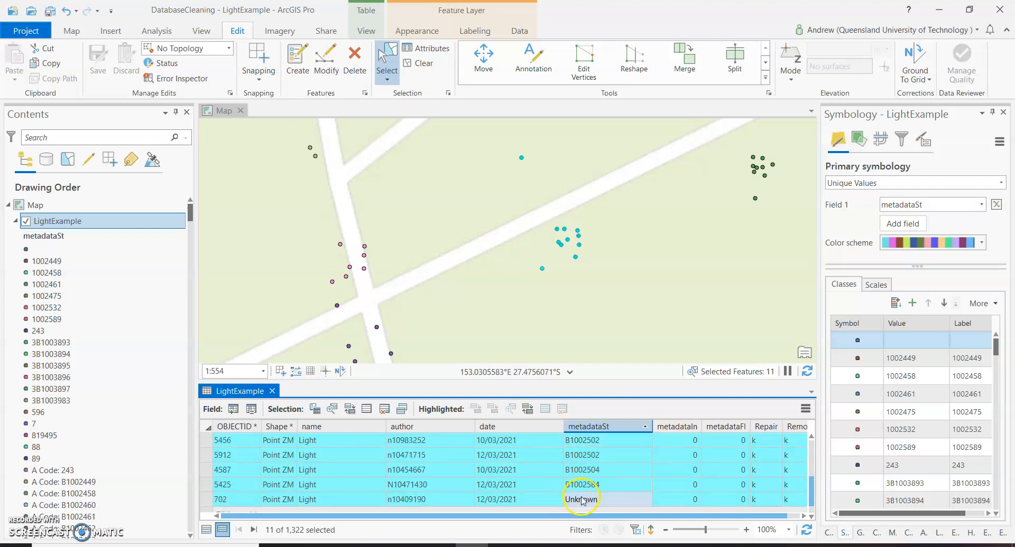
Highlight the selected record whose metadataSt is Unknown and set its Remove value to r.
left_click(207, 499)
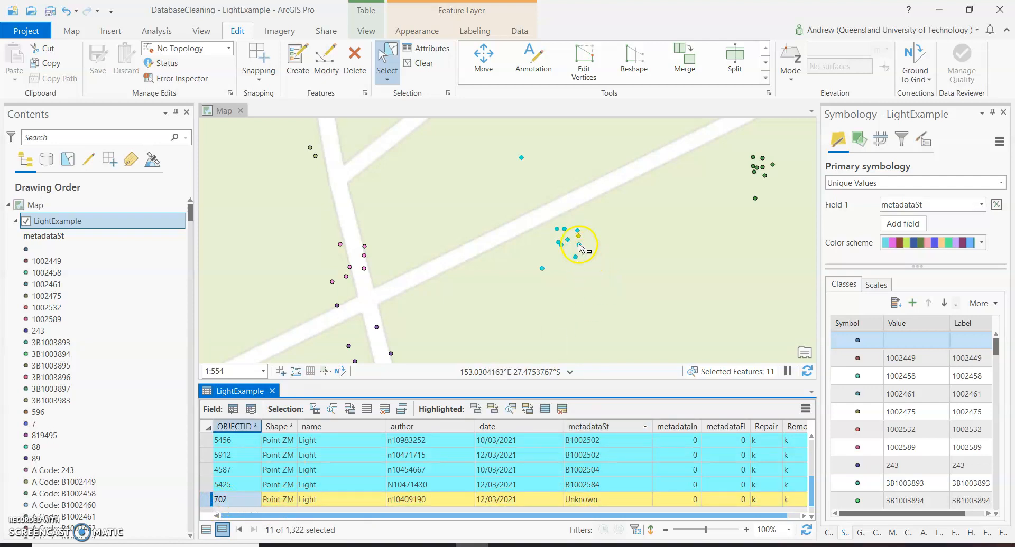
left_click(596, 502)
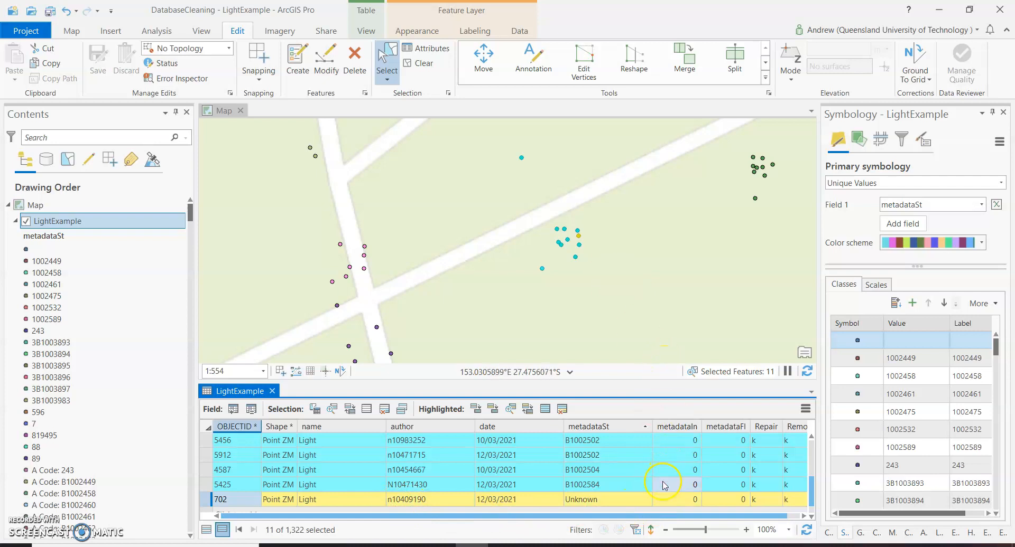
left_click(787, 502)
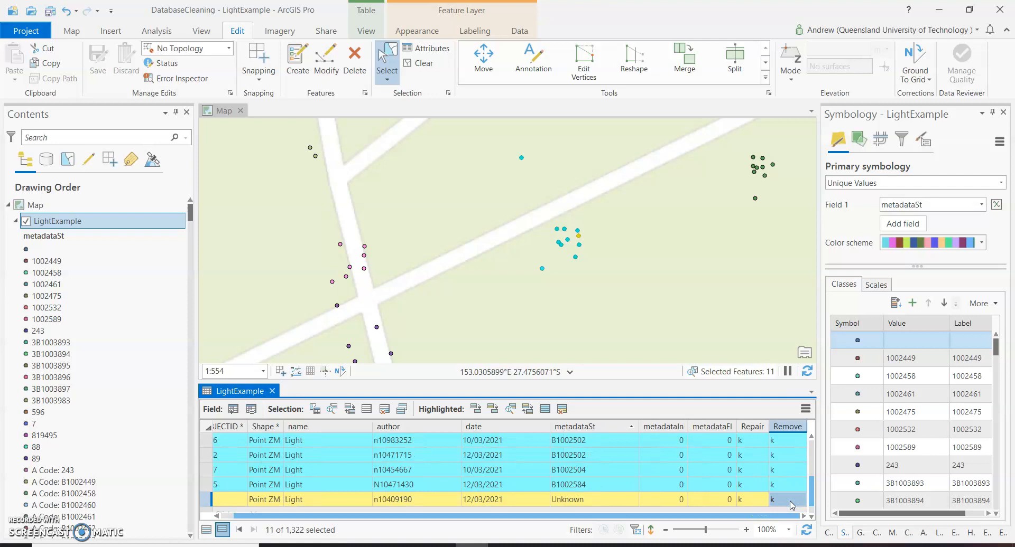
left_click(790, 501)
key("Return")
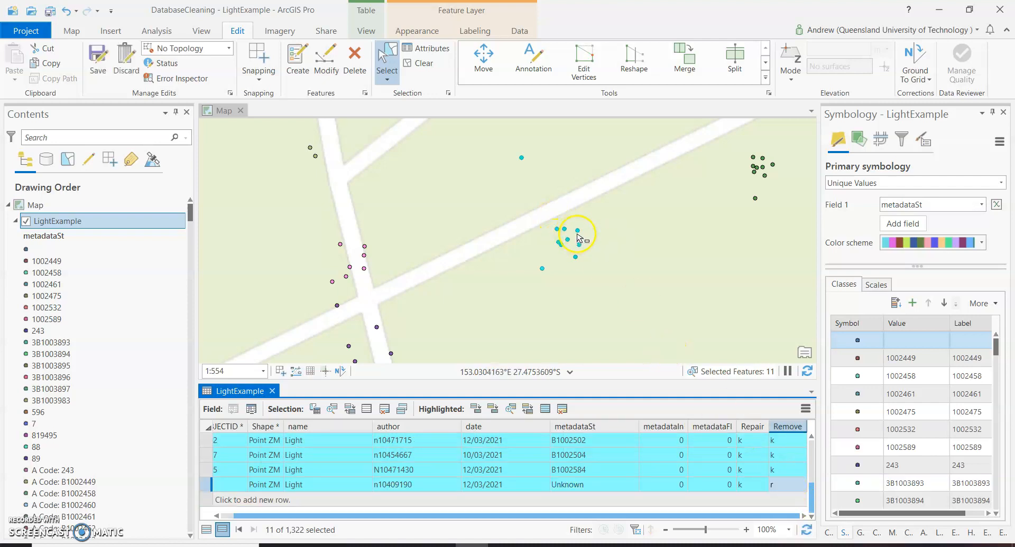
left_click(788, 485)
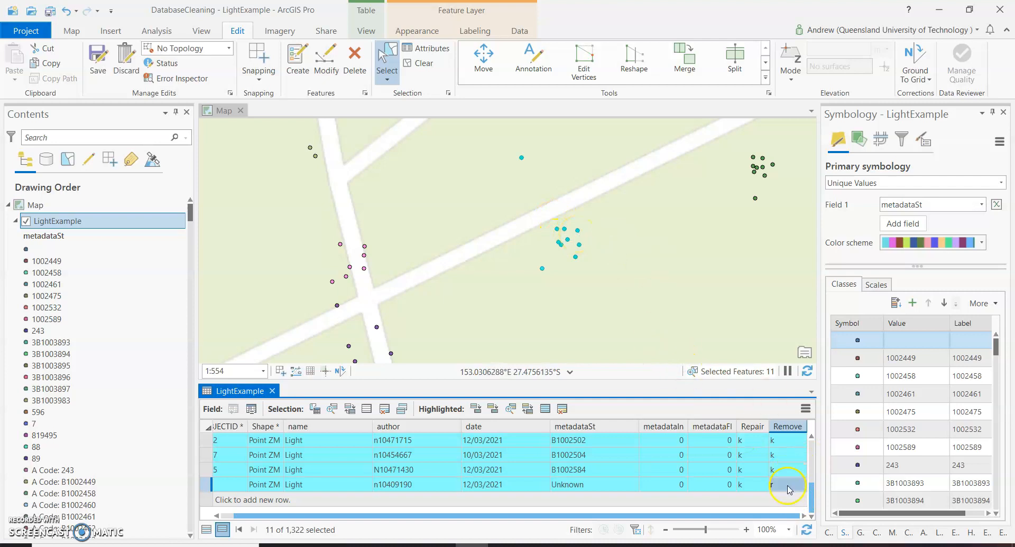
Highlight the B1002584 and B1002504 records in turn to compare their map locations with the rest of the cluster.
left_click(784, 458)
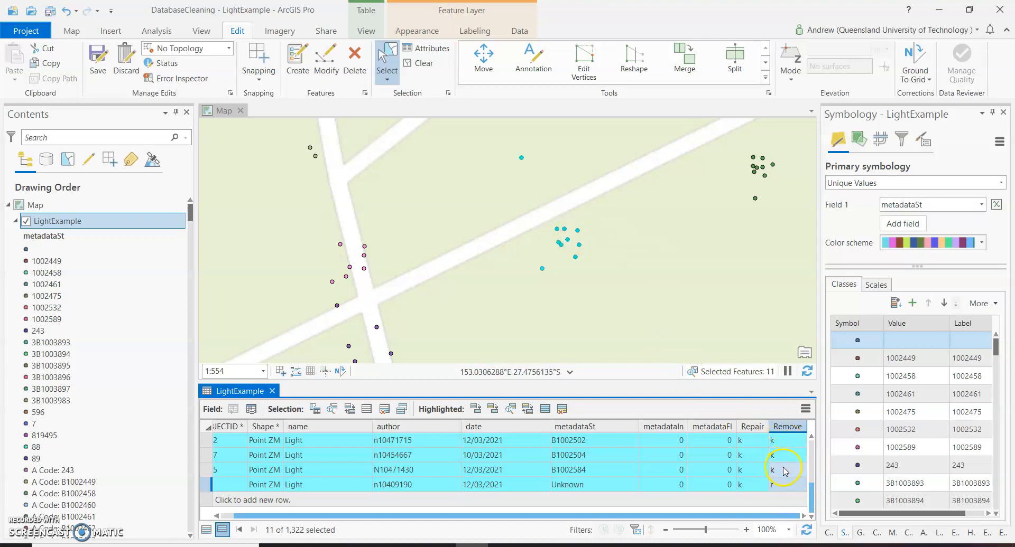
left_click(604, 470)
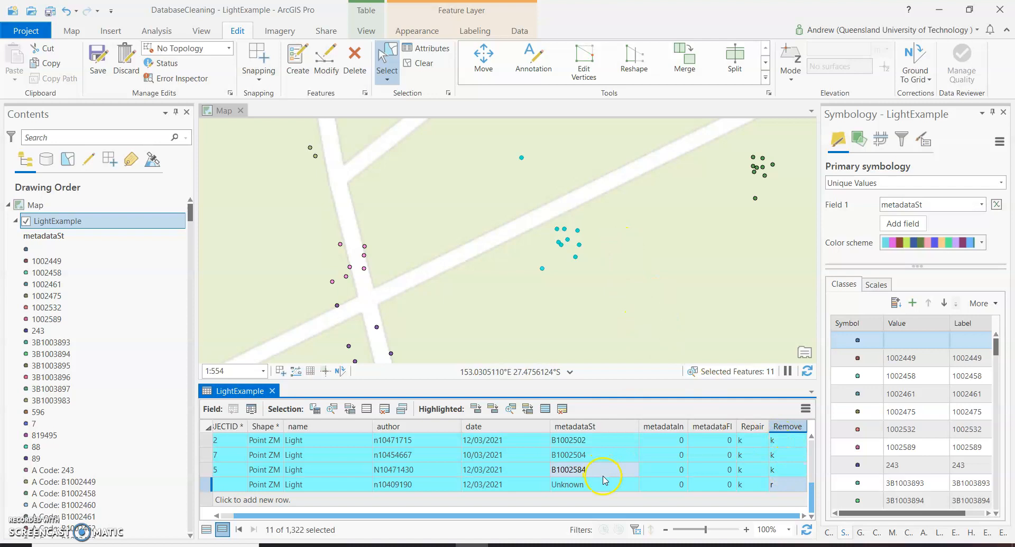
left_click(337, 490)
left_click(210, 472)
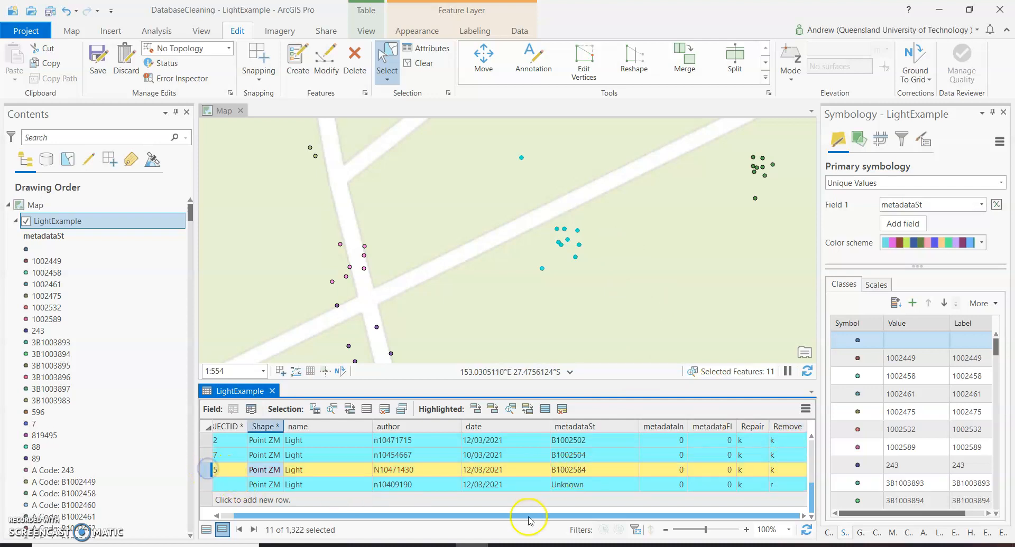
left_click(595, 477)
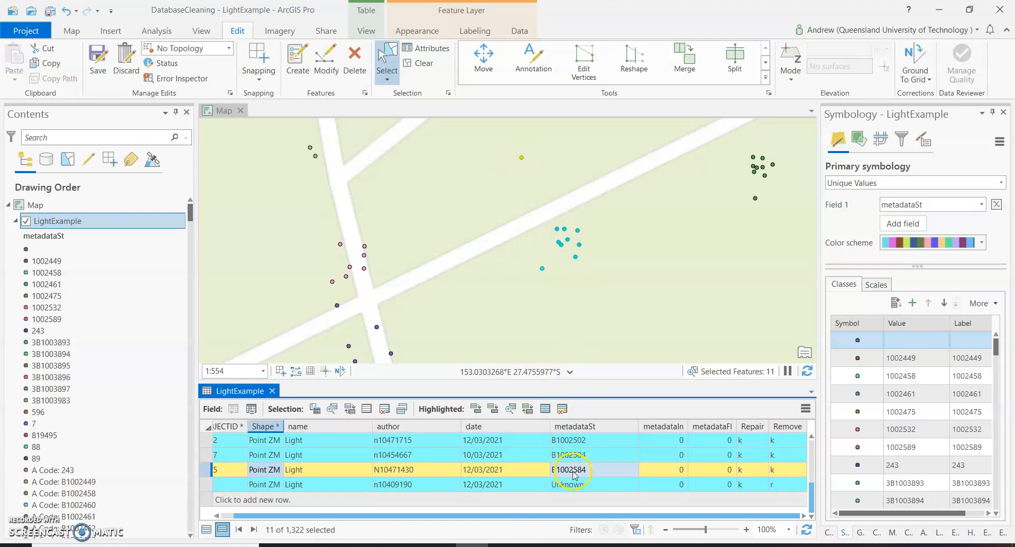
left_click(586, 459)
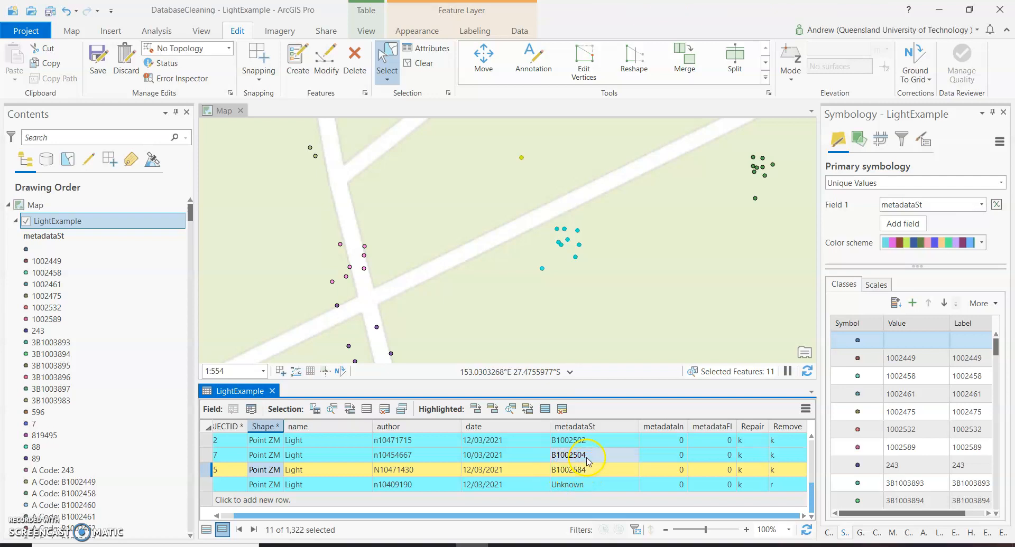
left_click(206, 455)
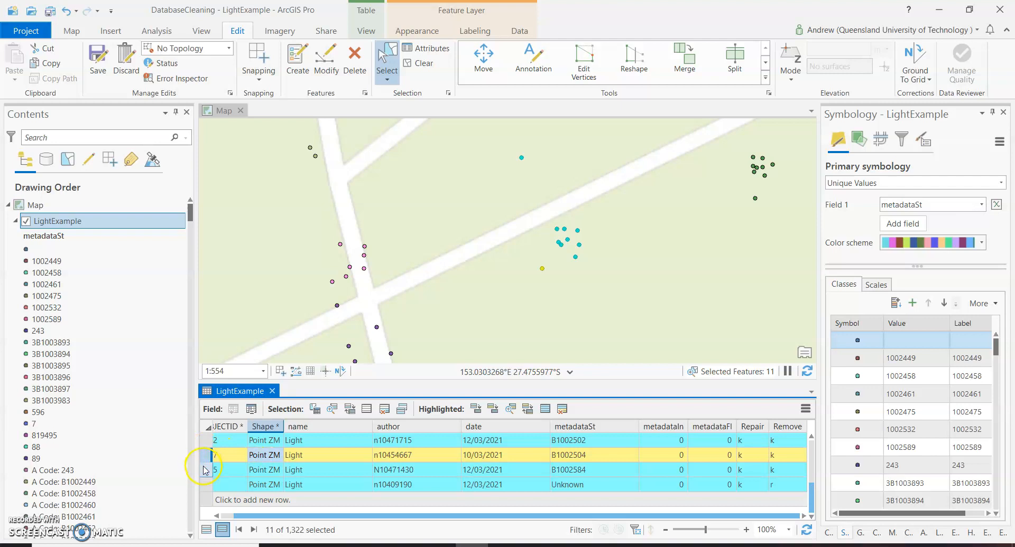
left_click(206, 470)
left_click(206, 456)
left_click(206, 469)
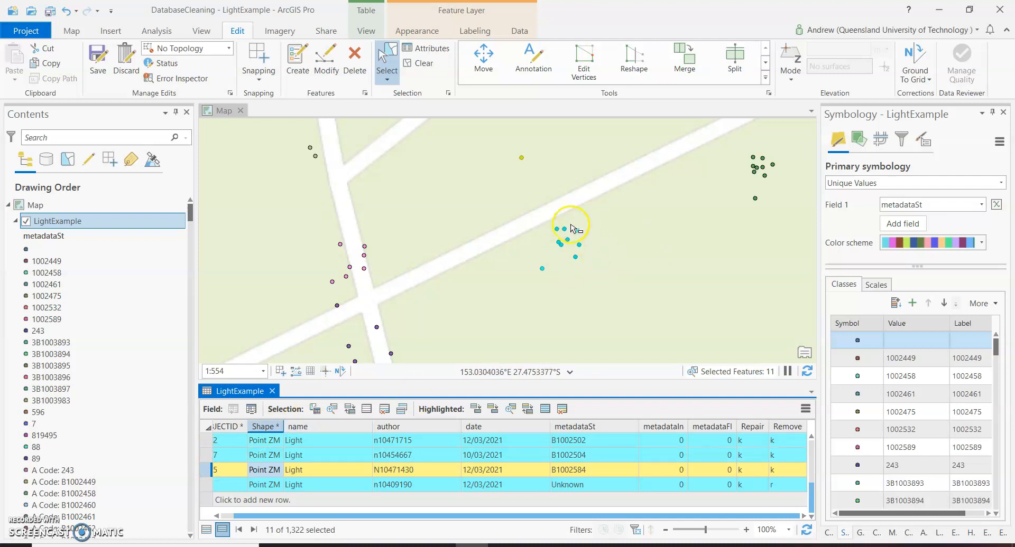
scroll(587, 266, "down", 2)
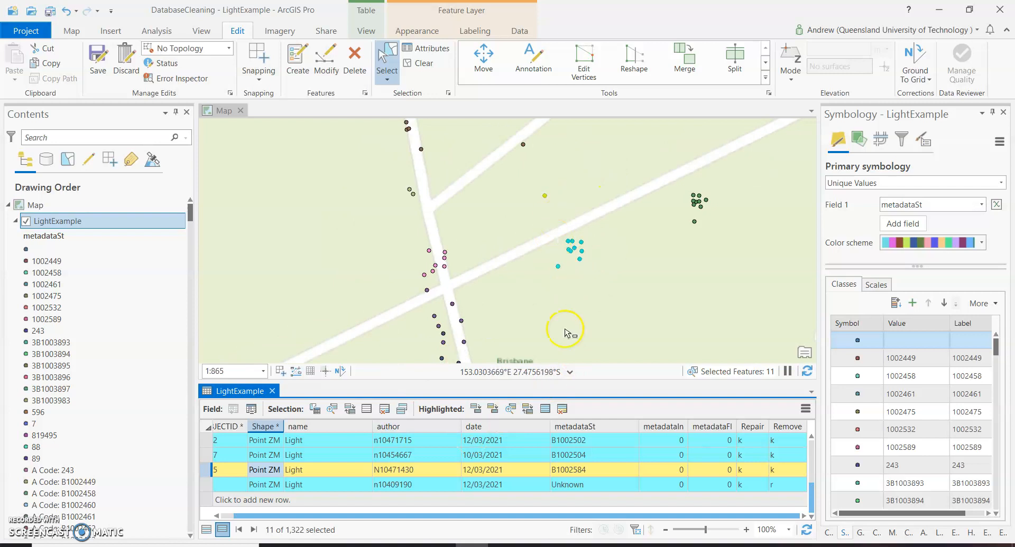
Set the Remove value to r for the selected record with asset code B1002584.
left_click(725, 472)
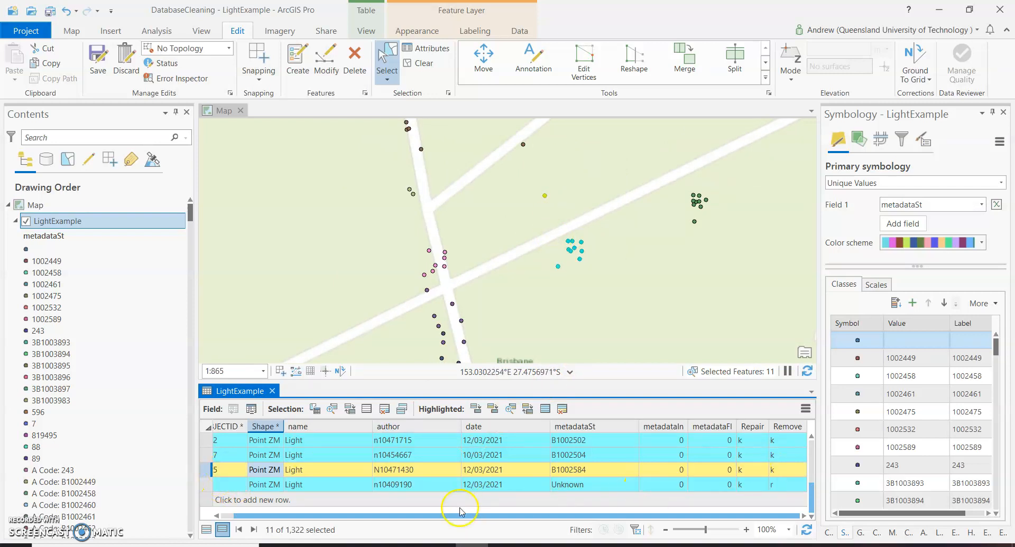
left_click(207, 484)
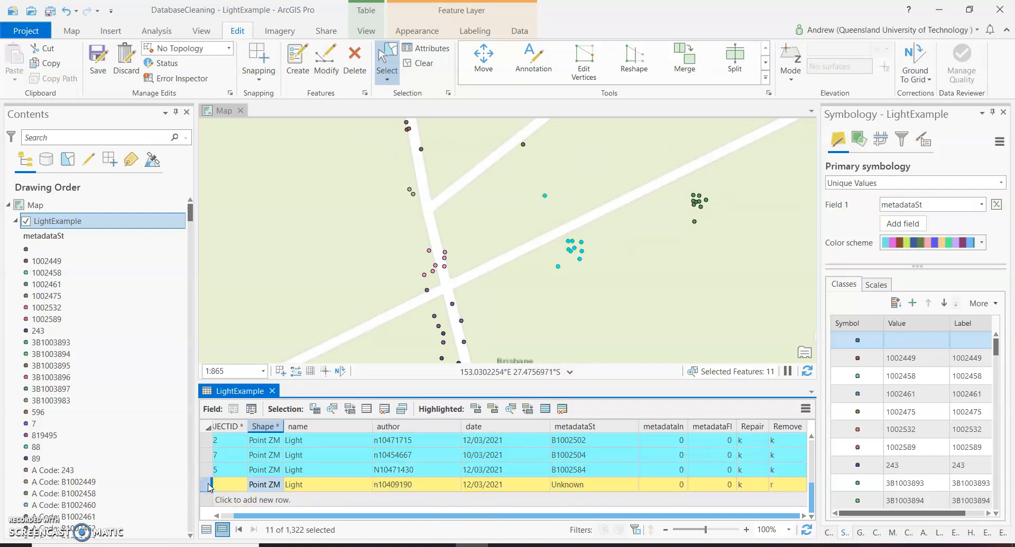
left_click(245, 498)
left_click(206, 469)
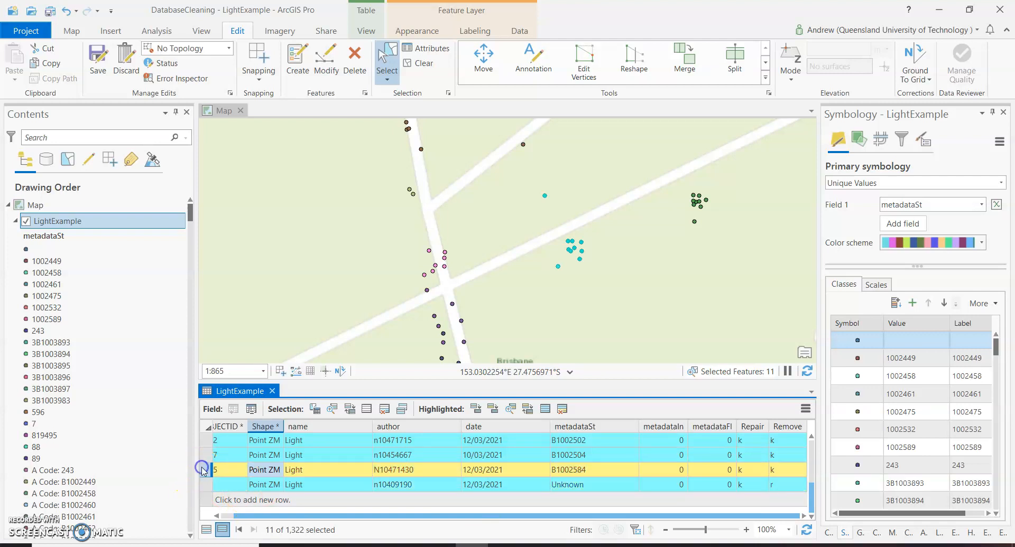
left_click(781, 469)
type("r")
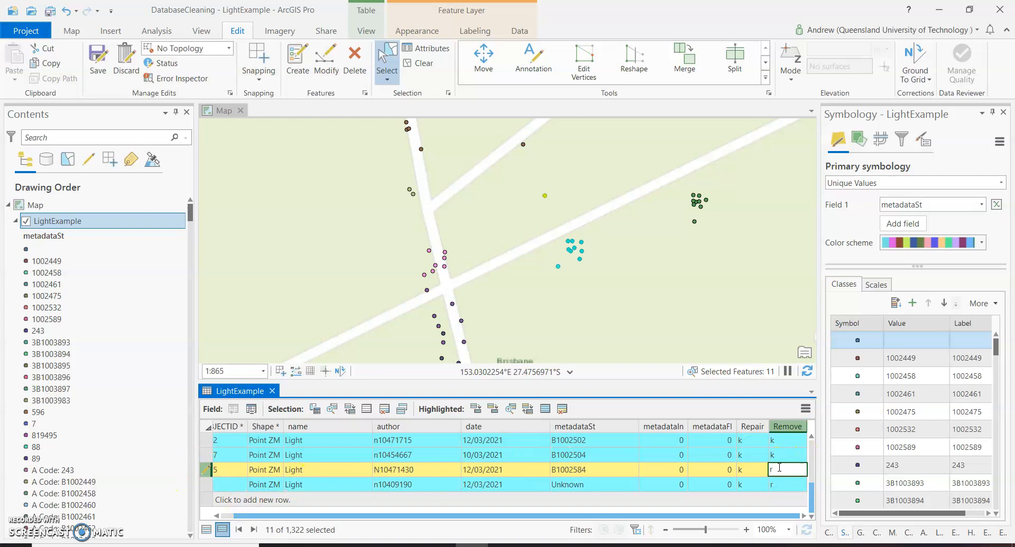
Highlight the selected record with asset code B1002504 and set its Remove value to r.
left_click(204, 453)
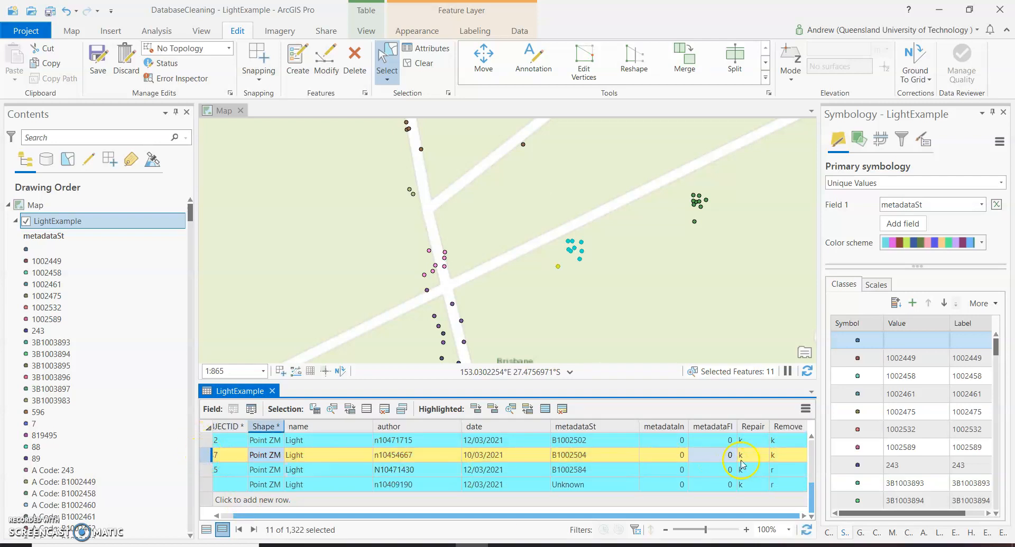
left_click(777, 455)
type("r")
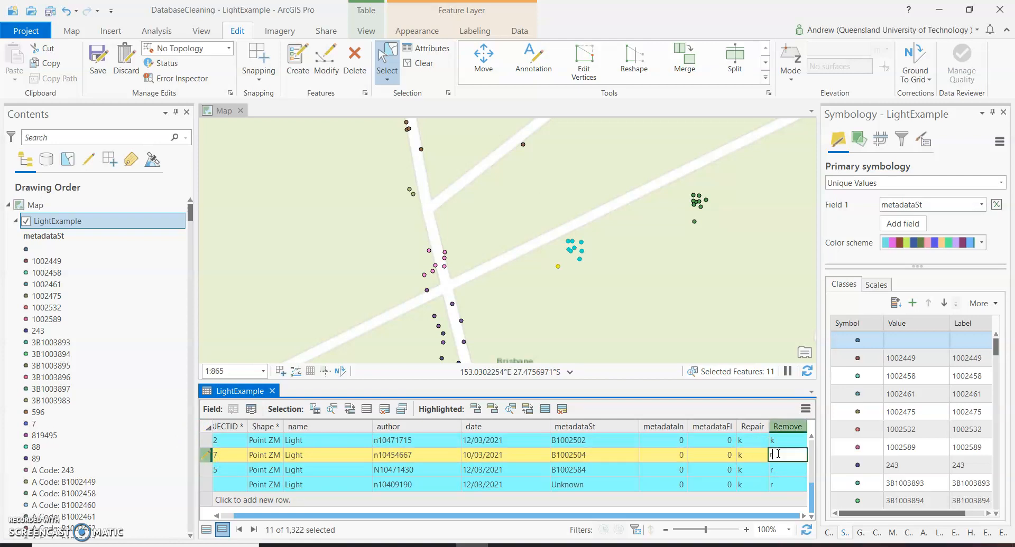
key("Return")
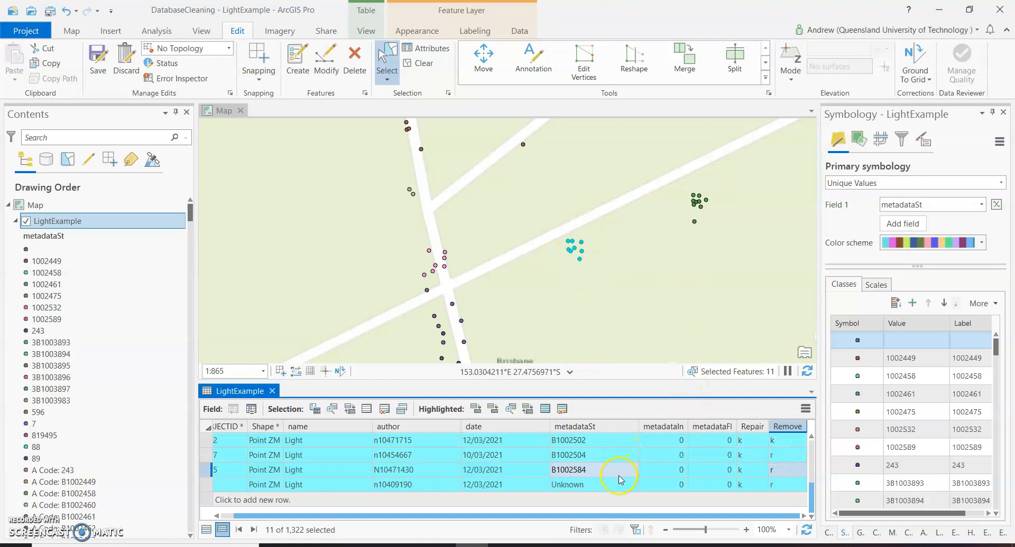
Clear the selection, reselect the remaining points of the cluster on the map, and check their metadataSt codes in the table.
scroll(620, 480, "up", 2)
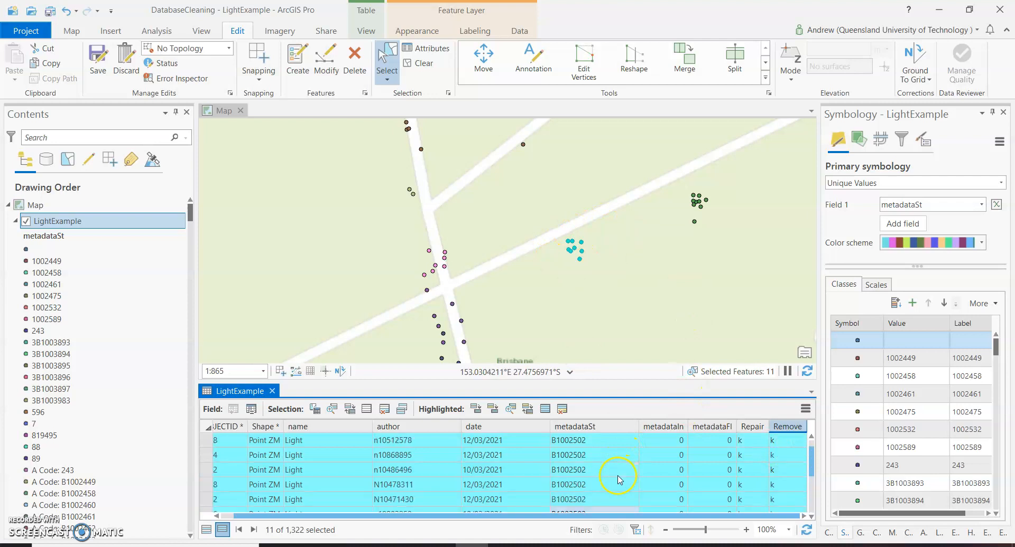
left_click(578, 326)
left_click_drag(563, 226, 594, 272)
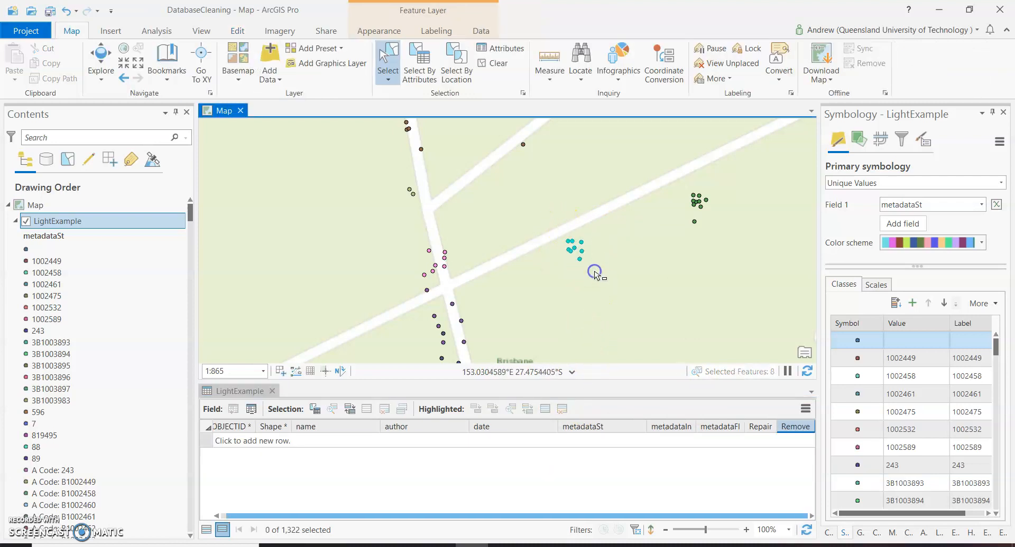
scroll(587, 457, "down", 2)
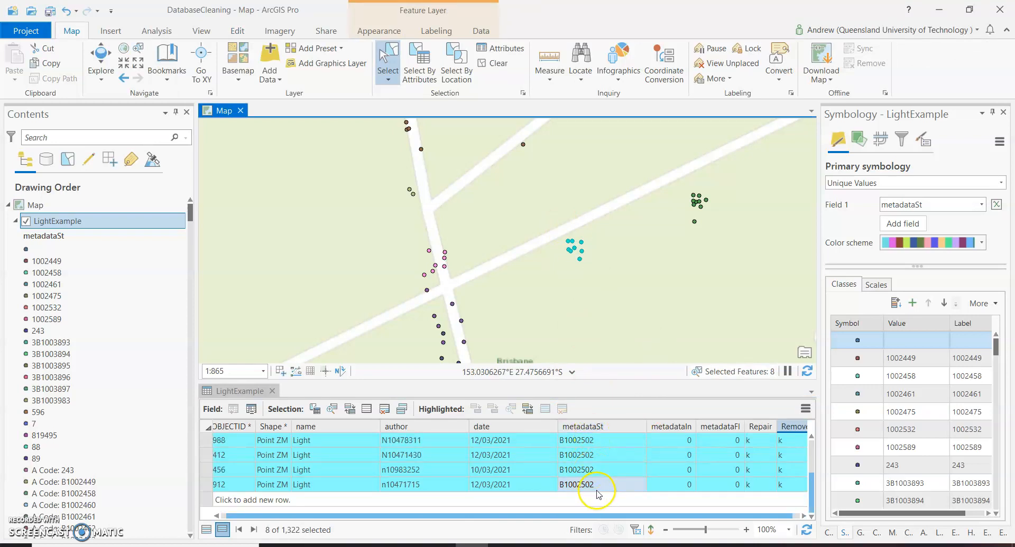
scroll(595, 481, "up", 2)
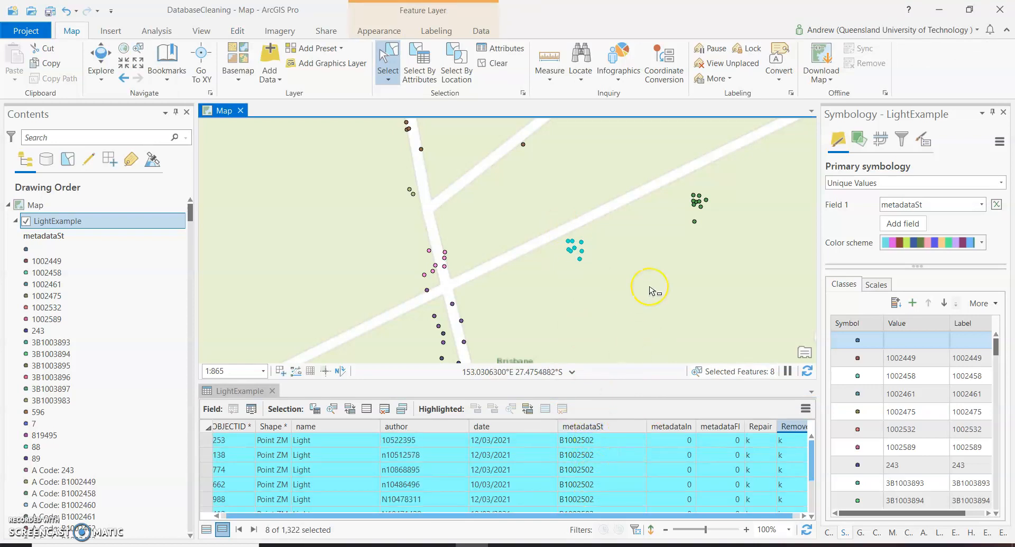
Clear the selection and select the three isolated points between Main Dr and the diagonal path on the map.
left_click(609, 294)
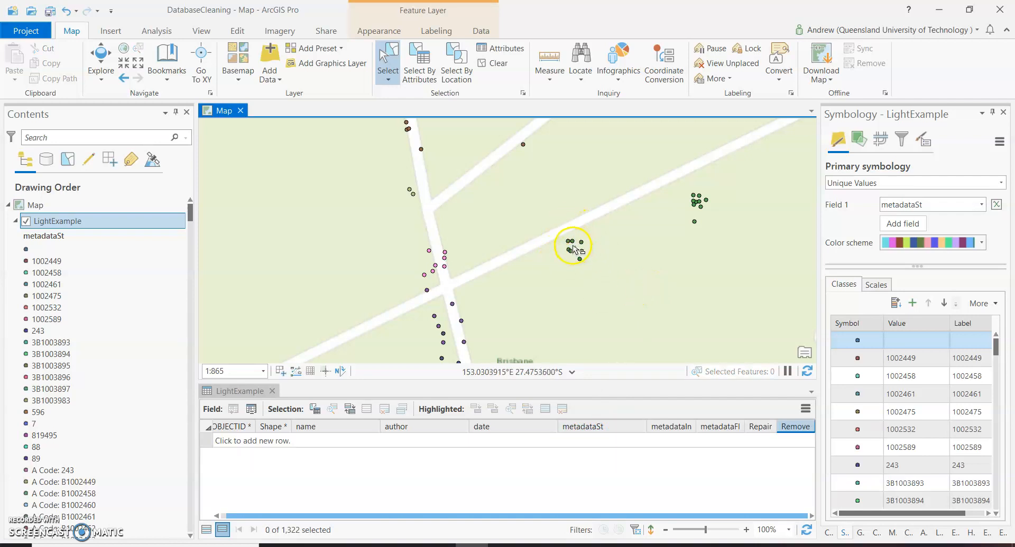
scroll(548, 176, "down", 3)
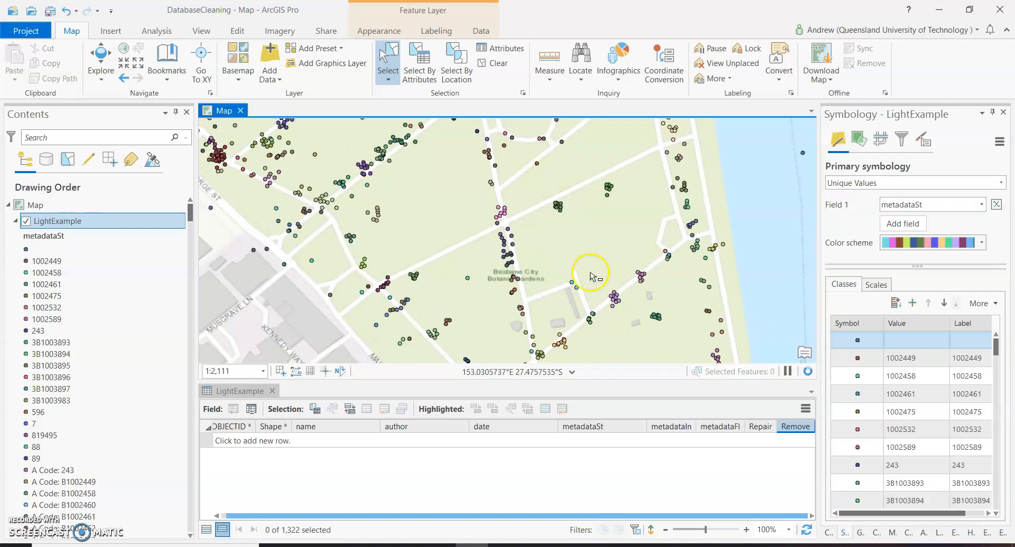
scroll(611, 260, "down", 2)
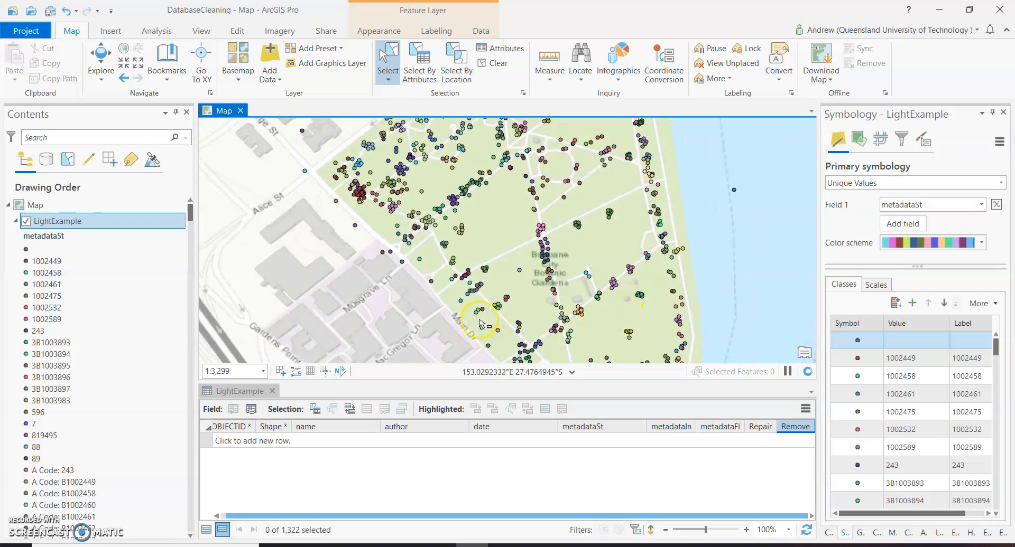
scroll(507, 346, "up", 2)
scroll(499, 322, "down", 1)
scroll(489, 295, "up", 3)
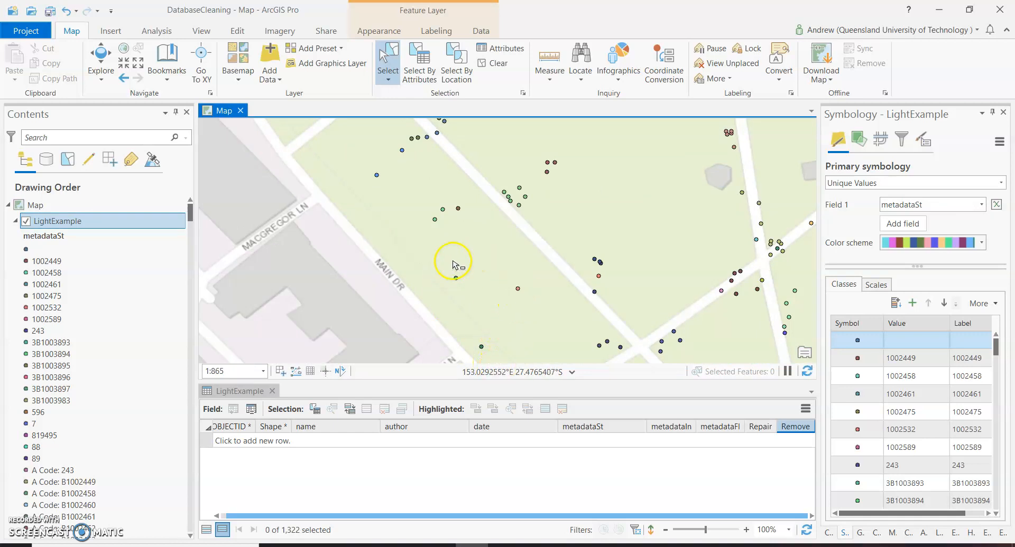
scroll(505, 253, "down", 1)
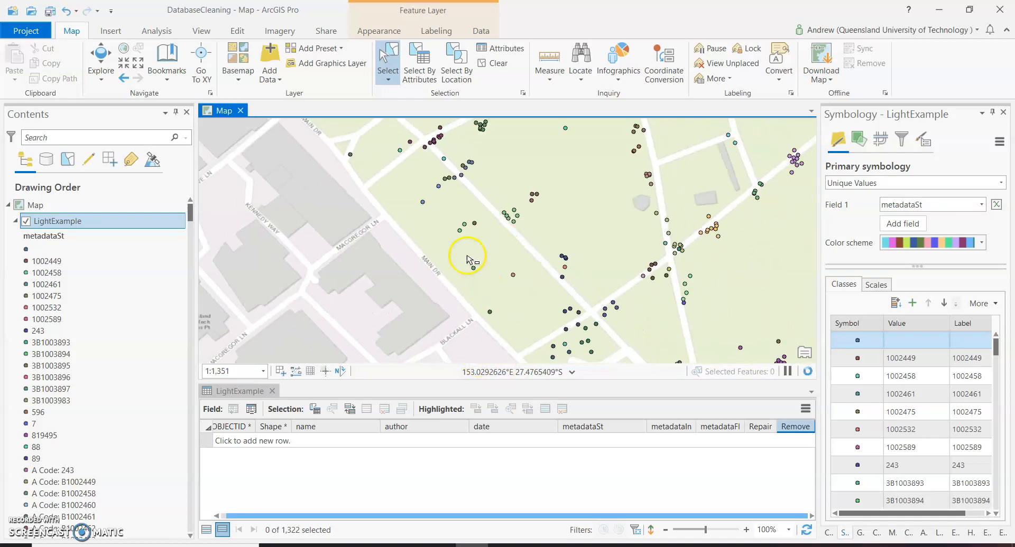
left_click_drag(463, 260, 522, 319)
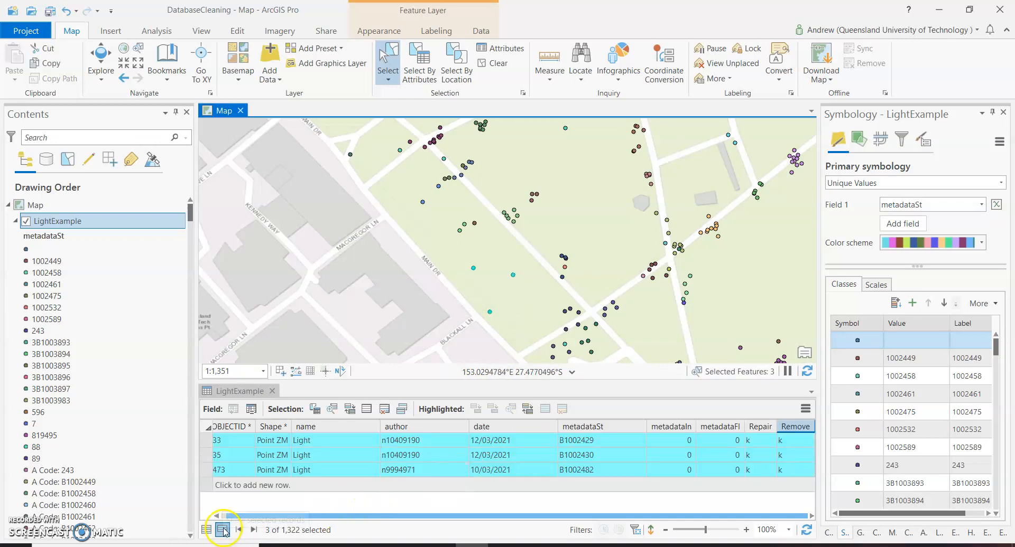
Calculate the Remove field as "r" for the three selected isolated records.
right_click(796, 429)
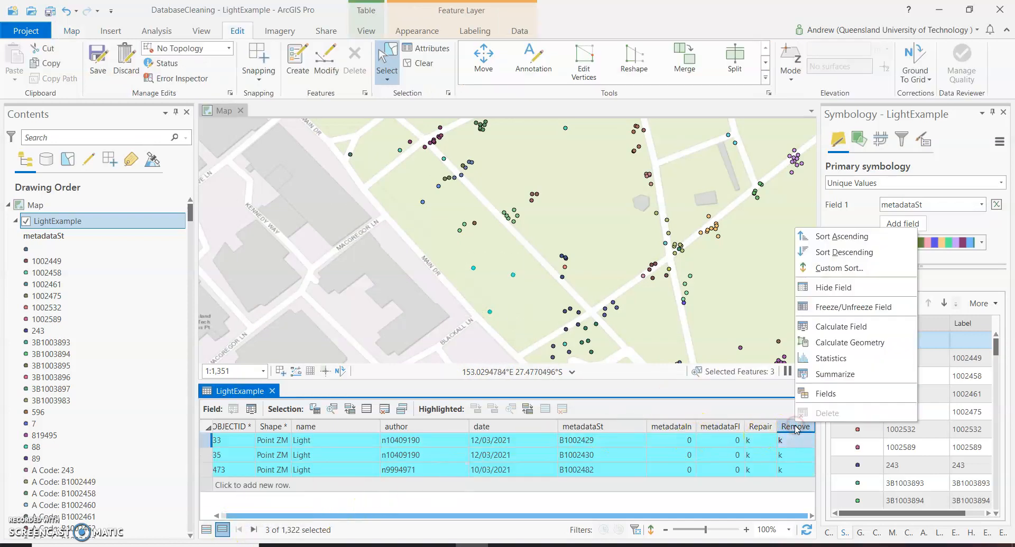
left_click(831, 328)
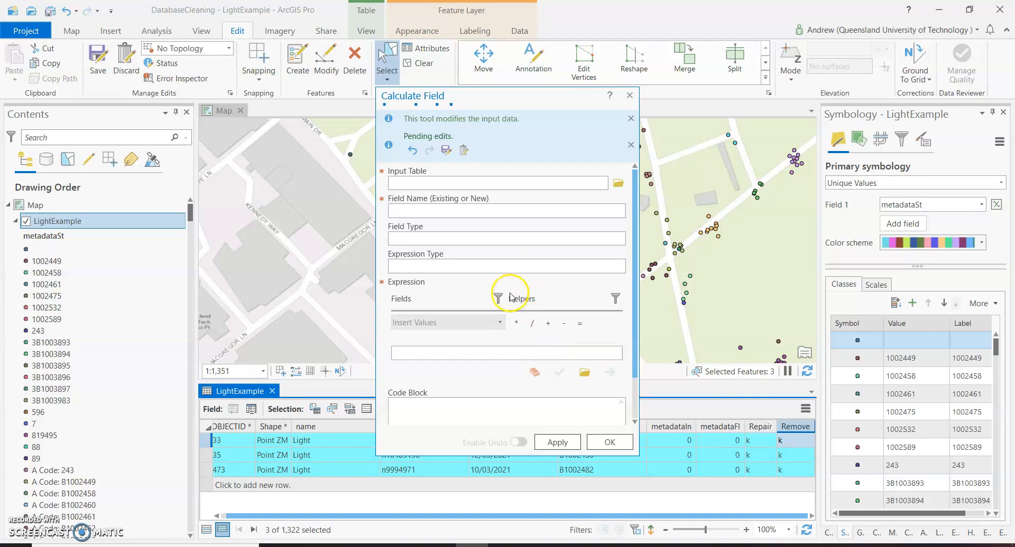
left_click(462, 421)
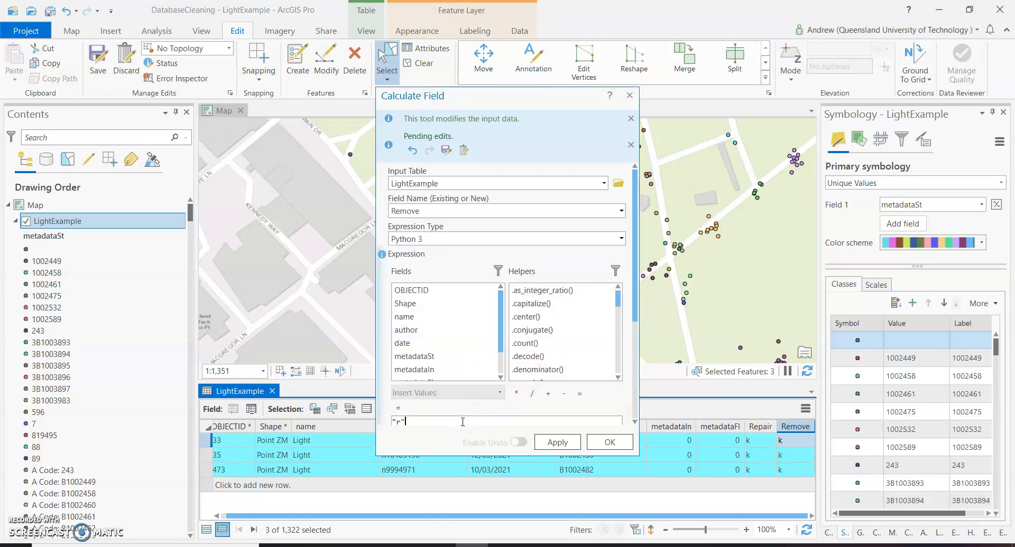
left_click(560, 443)
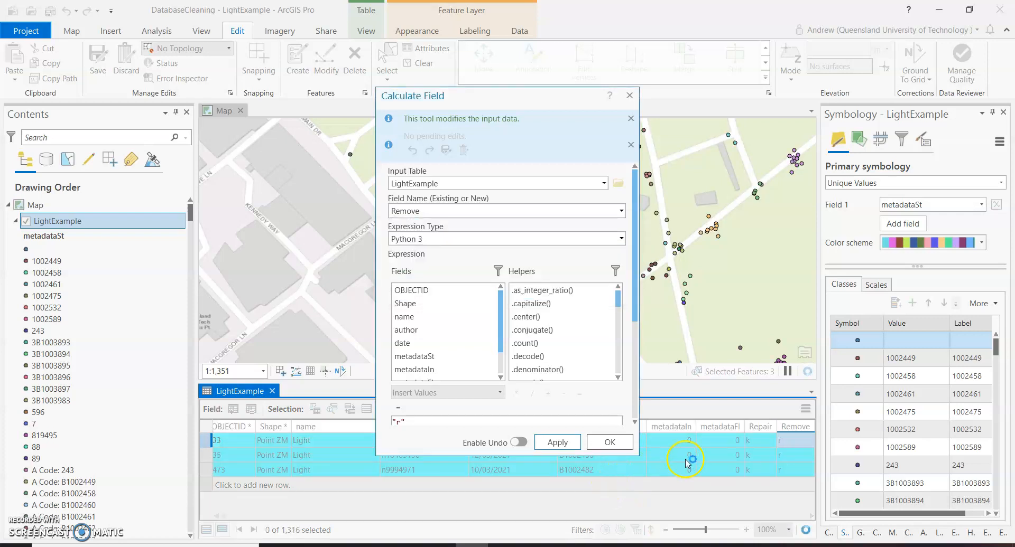
left_click(609, 443)
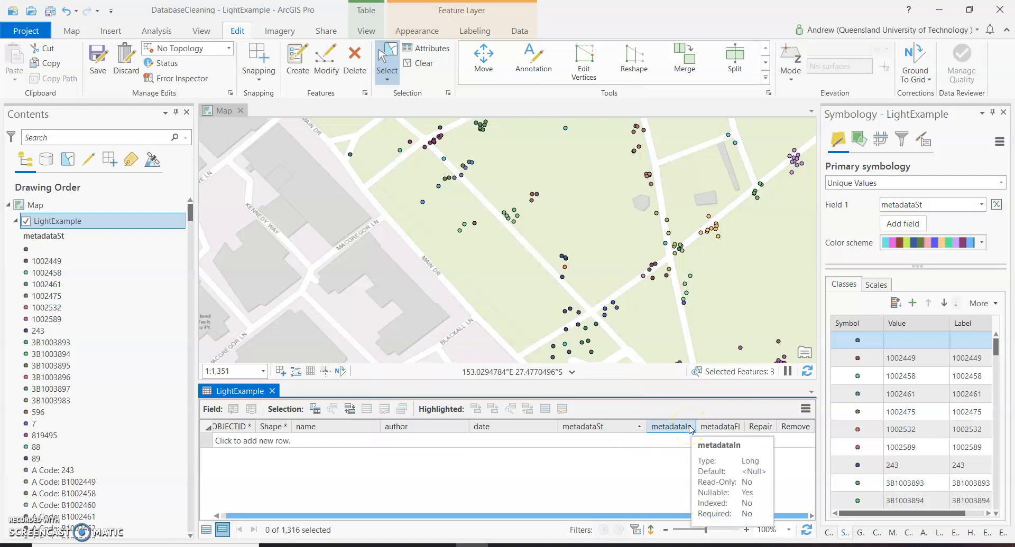
Select the stray points along the gardens' western edge, from Musgrave Ln up towards Alice St.
scroll(597, 274, "down", 2)
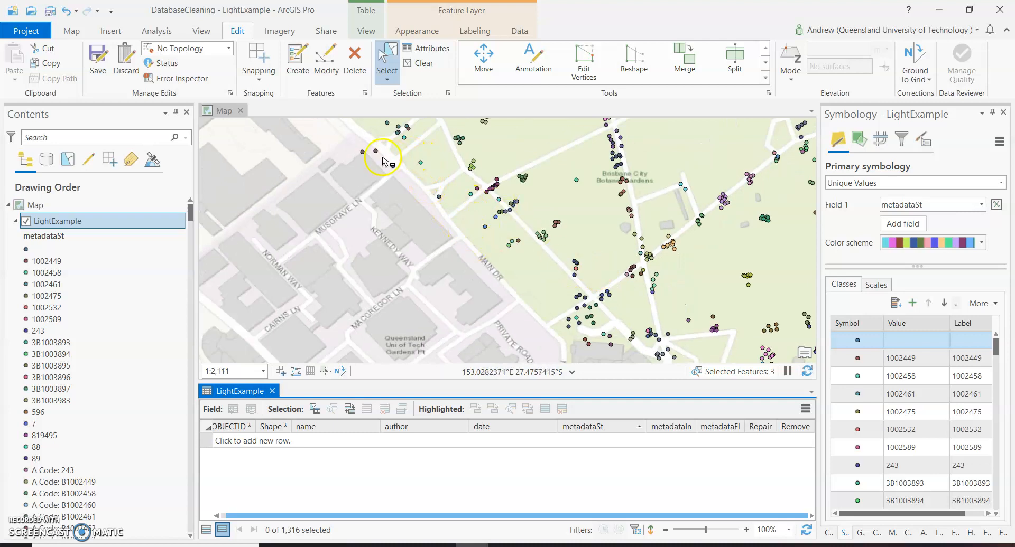
left_click_drag(346, 146, 389, 167)
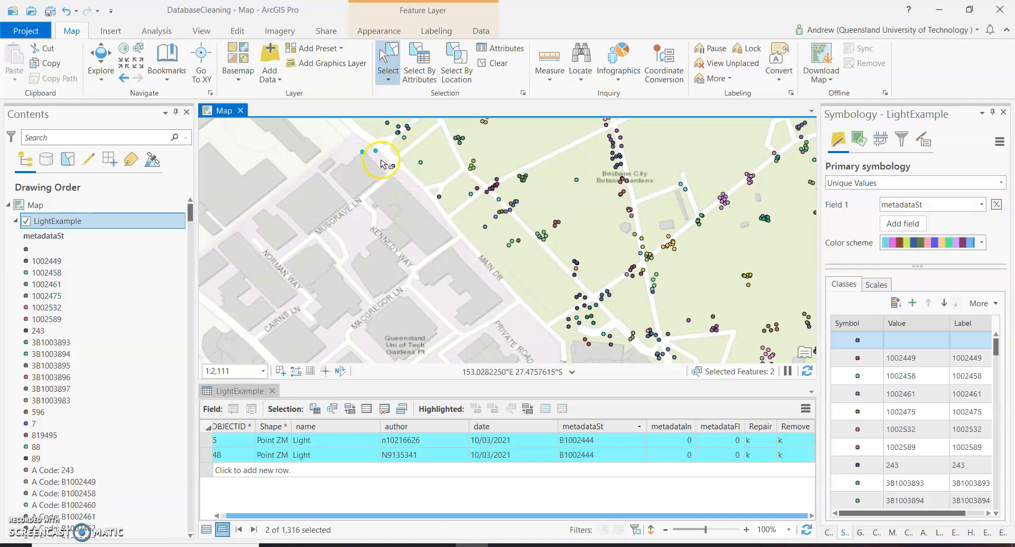
left_click_drag(388, 162, 443, 206)
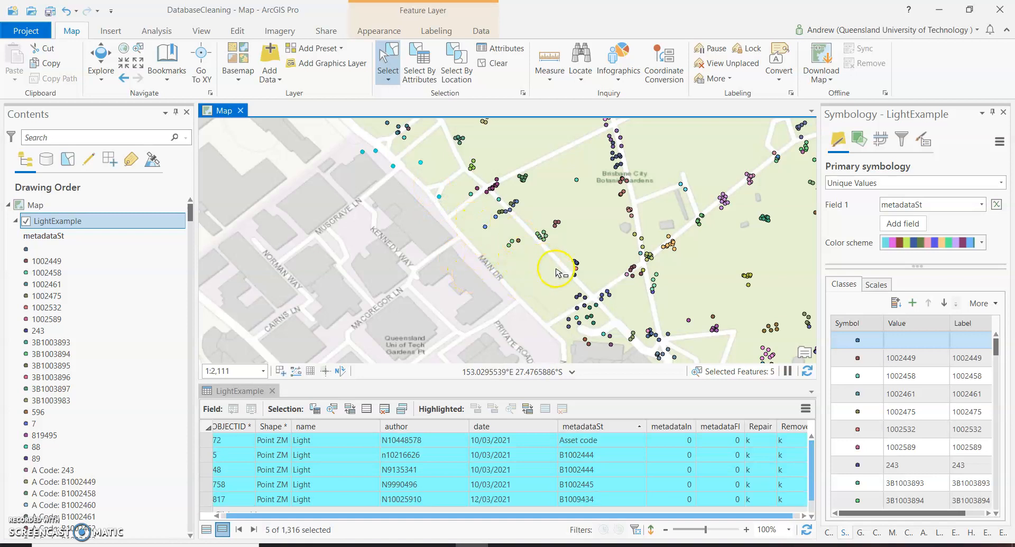
scroll(512, 264, "down", 2)
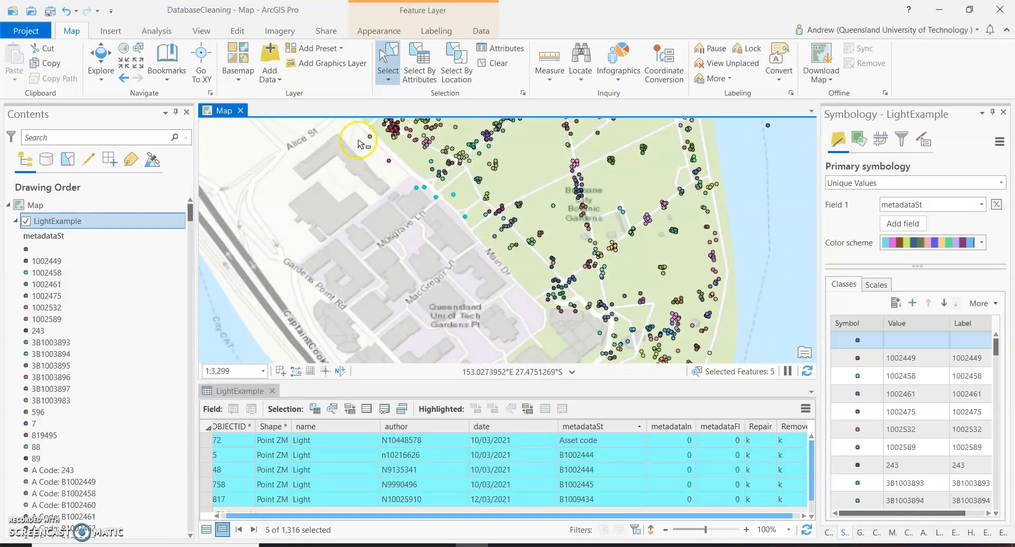
left_click_drag(371, 138, 397, 165)
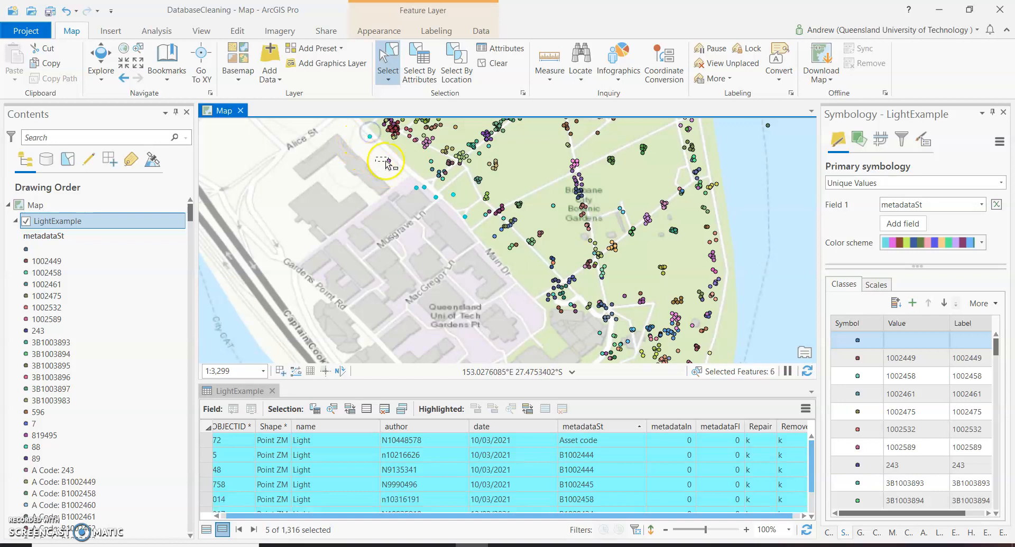
Add the isolated points inside the gardens that belong to no cluster to the current selection.
scroll(475, 221, "down", 2)
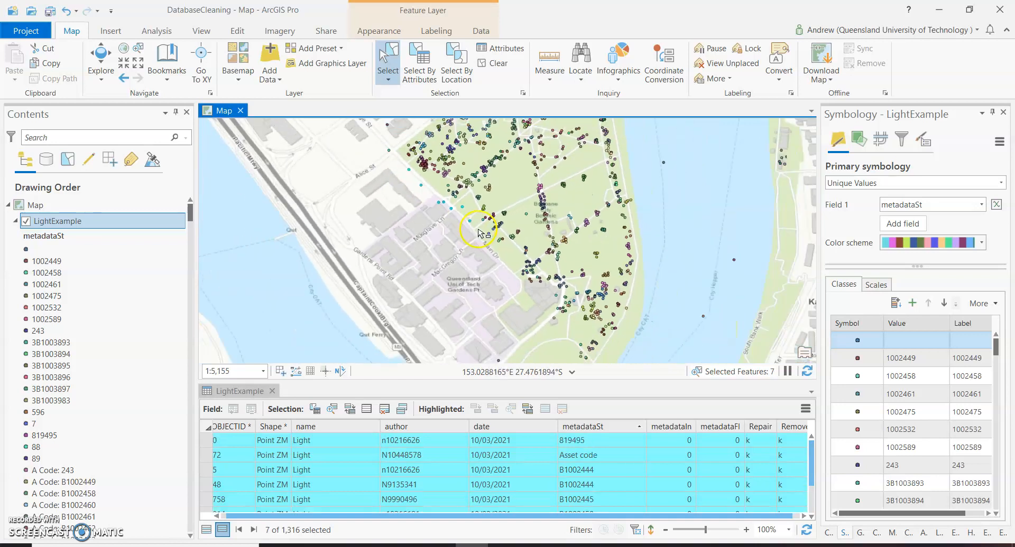
scroll(547, 225, "up", 4)
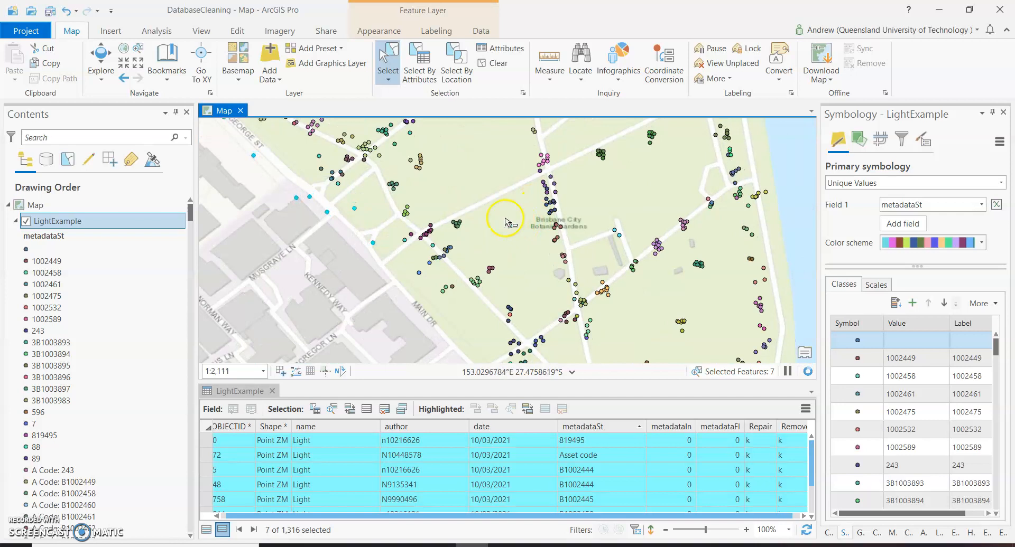
left_click_drag(506, 220, 525, 236)
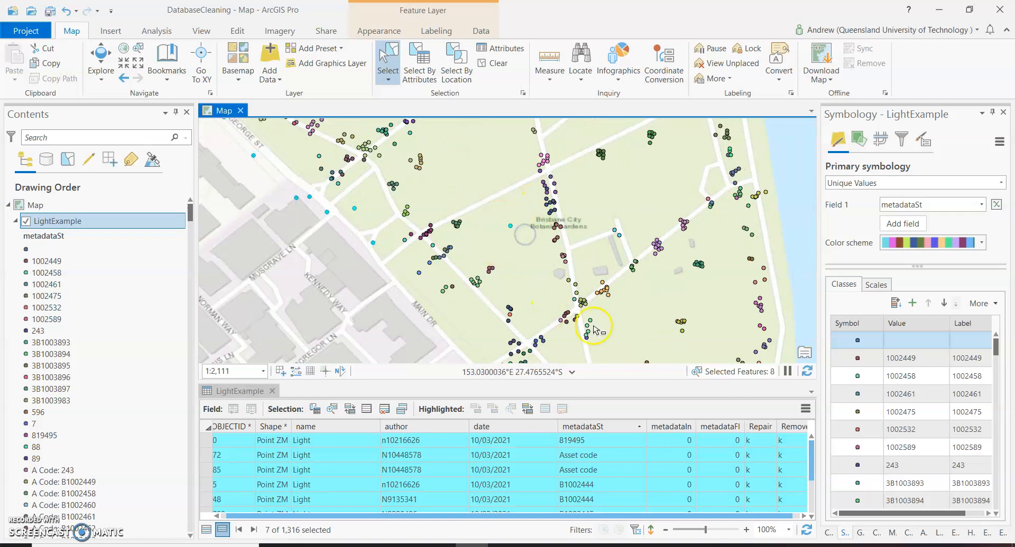
scroll(663, 264, "down", 4)
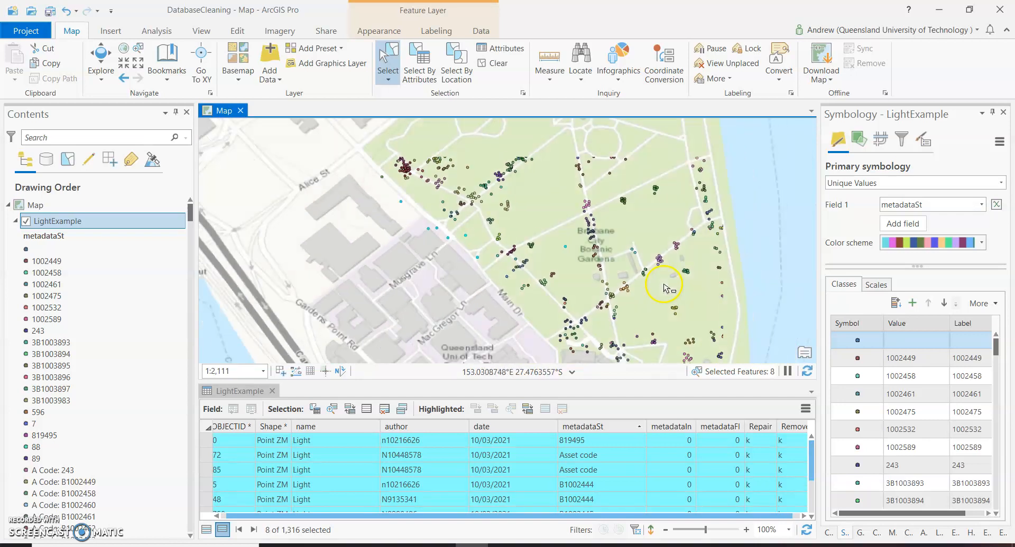
scroll(562, 212, "up", 7)
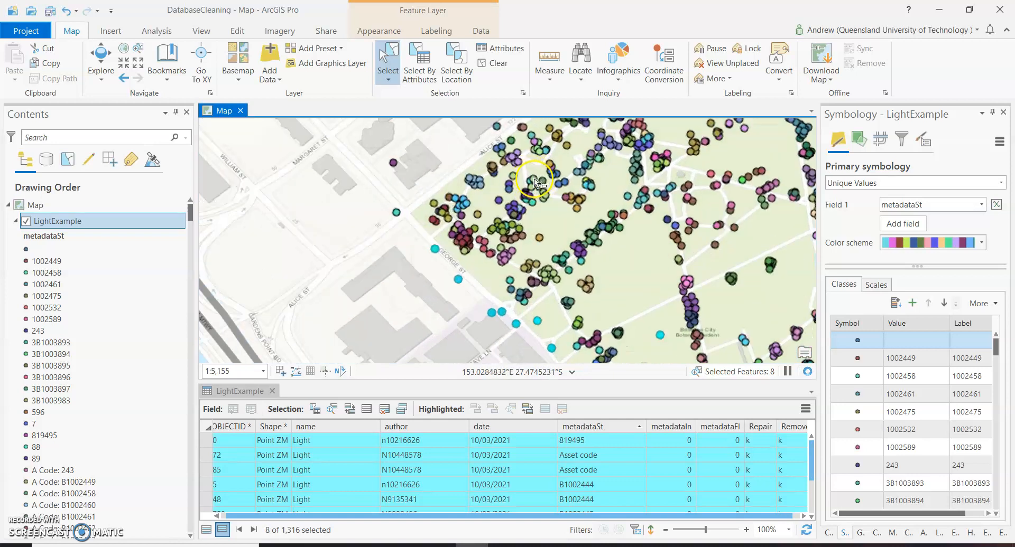
left_click_drag(442, 165, 484, 226)
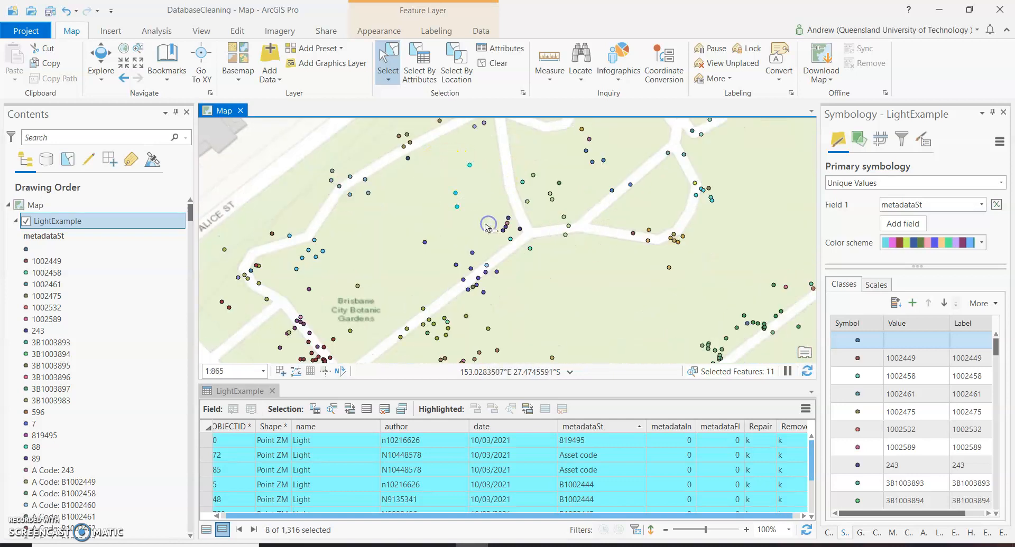
left_click_drag(350, 273, 304, 284)
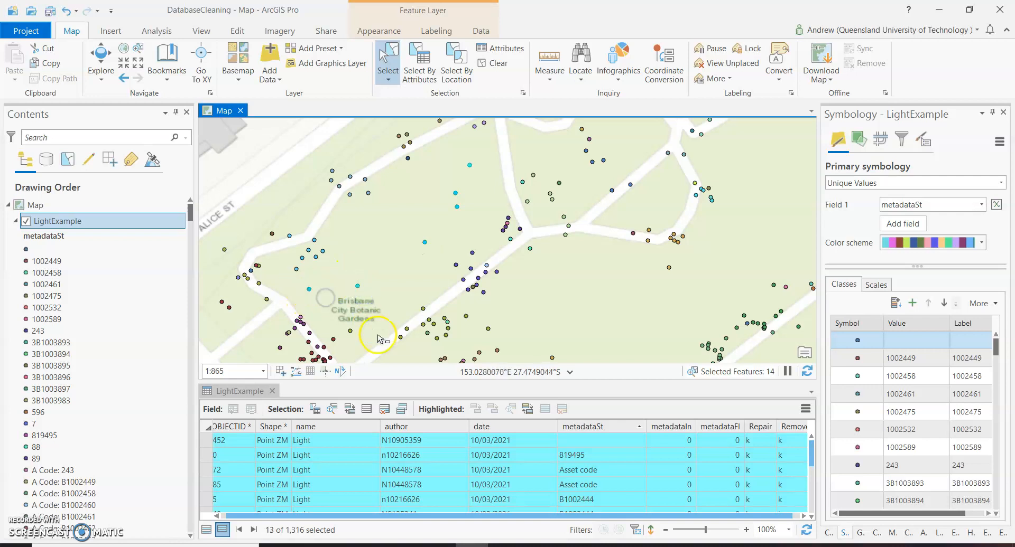
Calculate the Remove field as "r" for all the selected stray records.
right_click(784, 427)
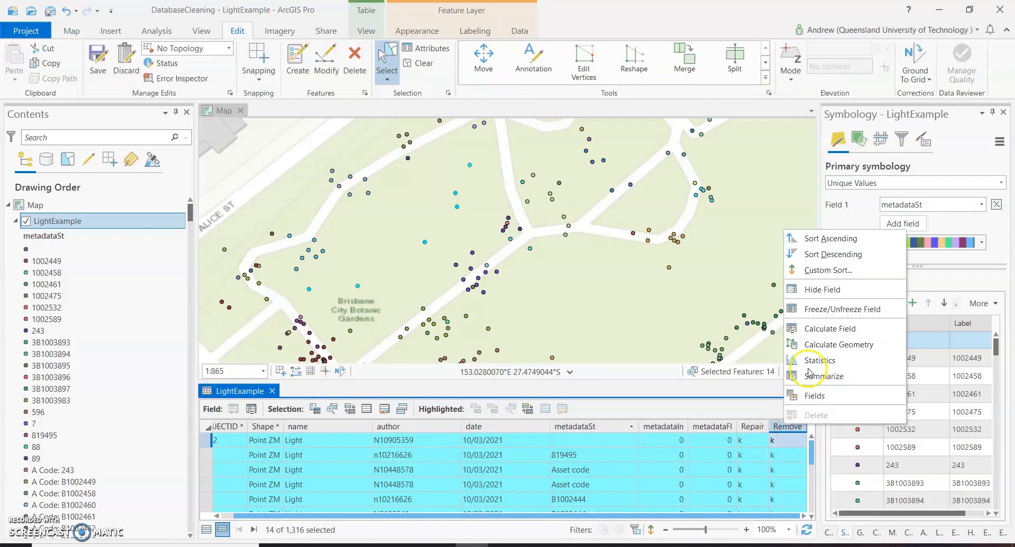
left_click(811, 329)
left_click(496, 420)
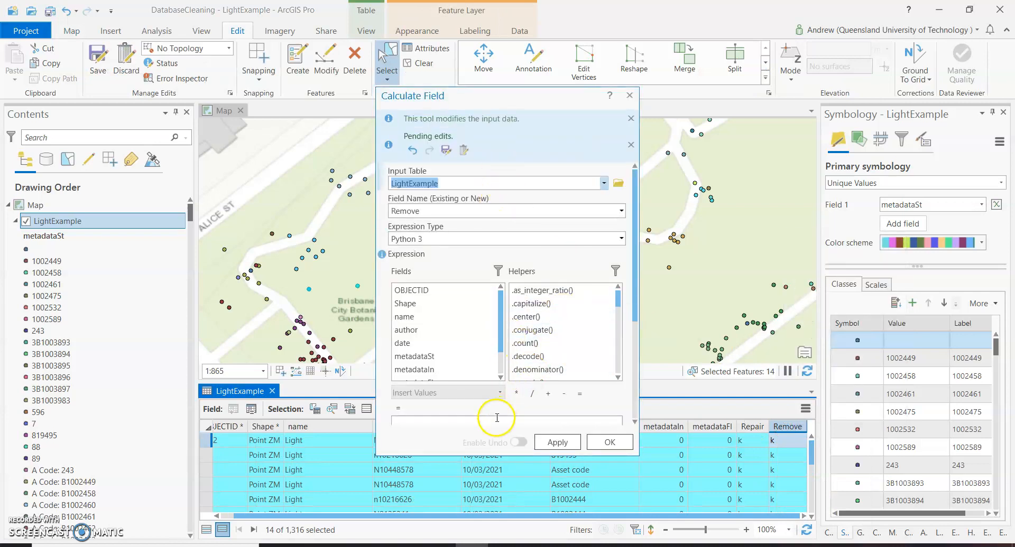
type("\"")
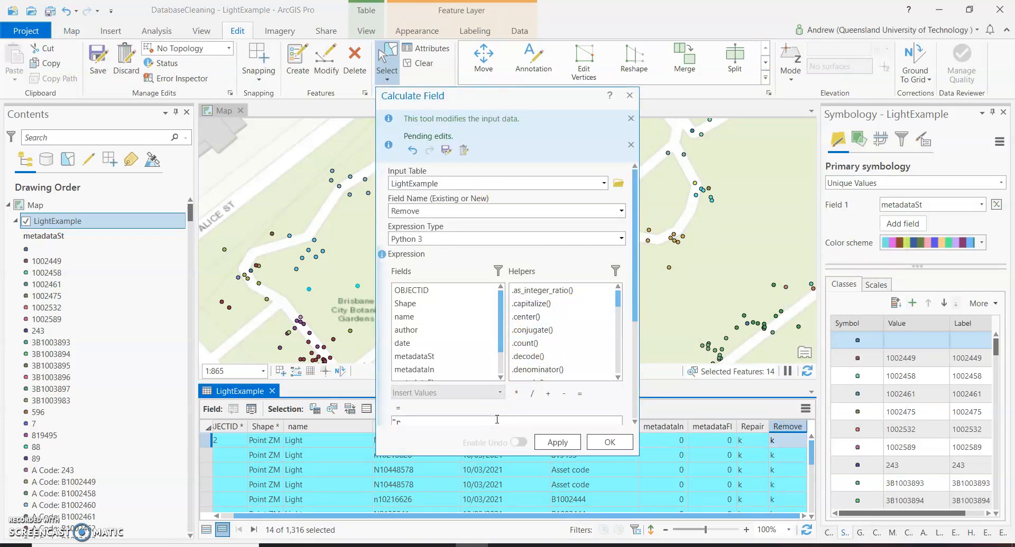
type("r\"")
left_click(610, 443)
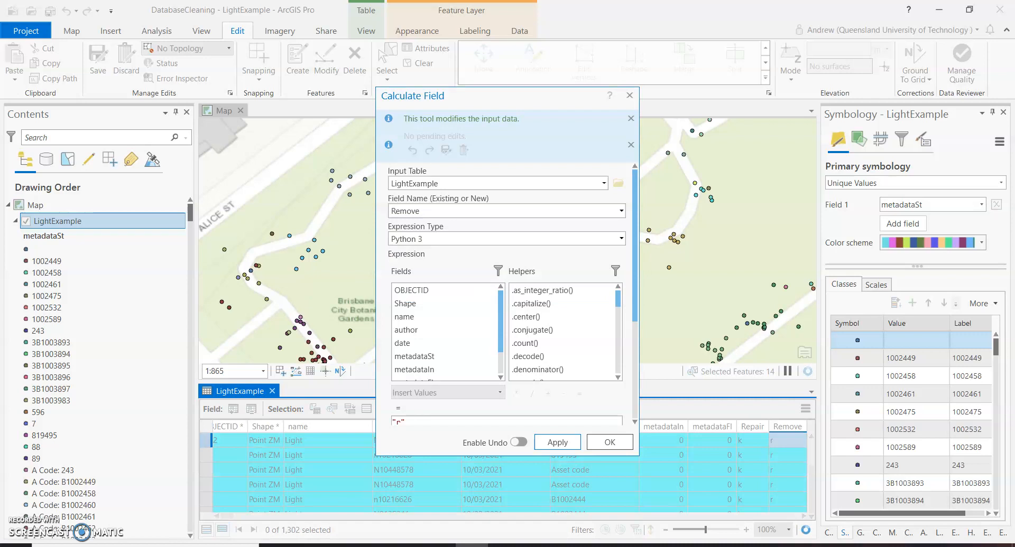
left_click(595, 447)
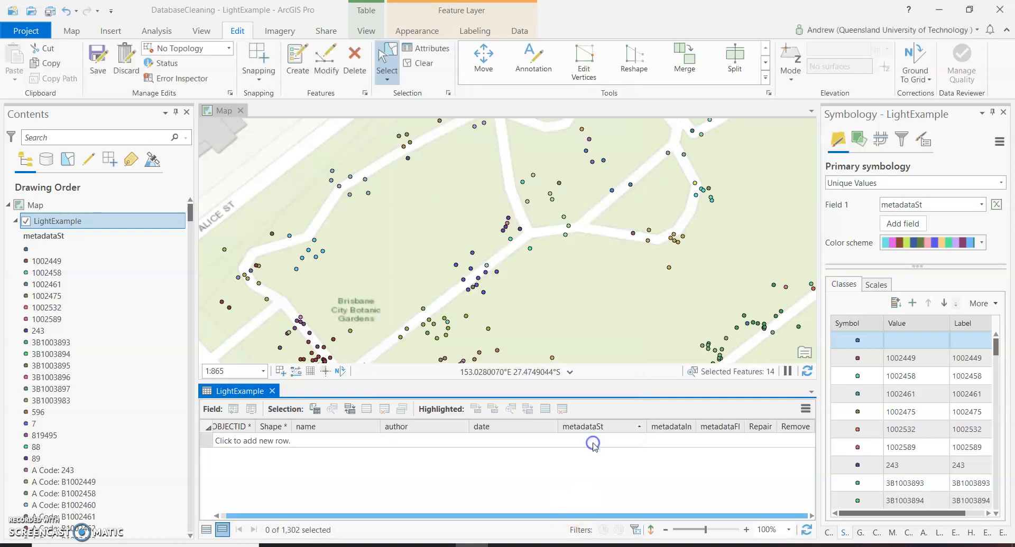
Select the full run of dark blue points along the path just south of the central path junction.
scroll(607, 299, "down", 2)
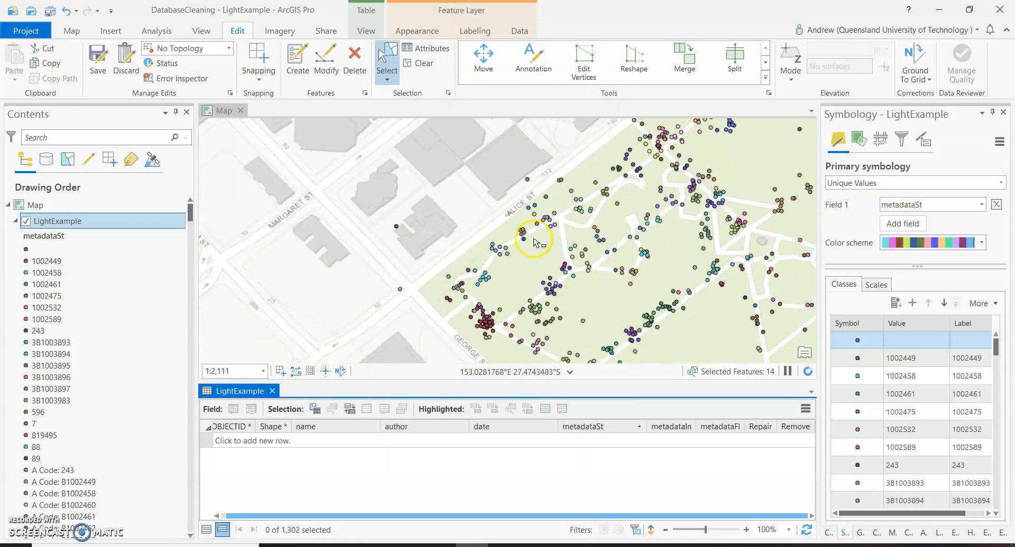
scroll(500, 175, "down", 2)
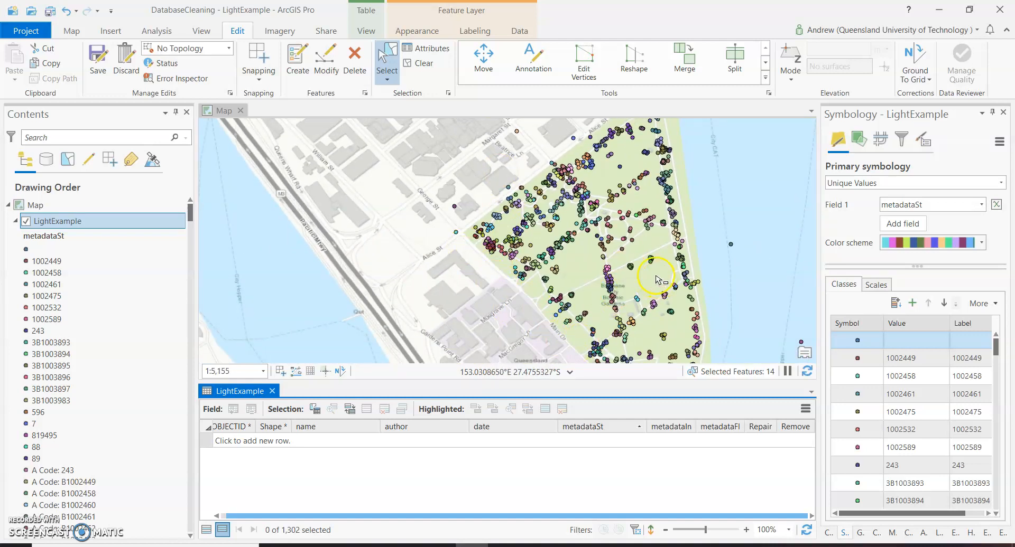
scroll(655, 280, "up", 3)
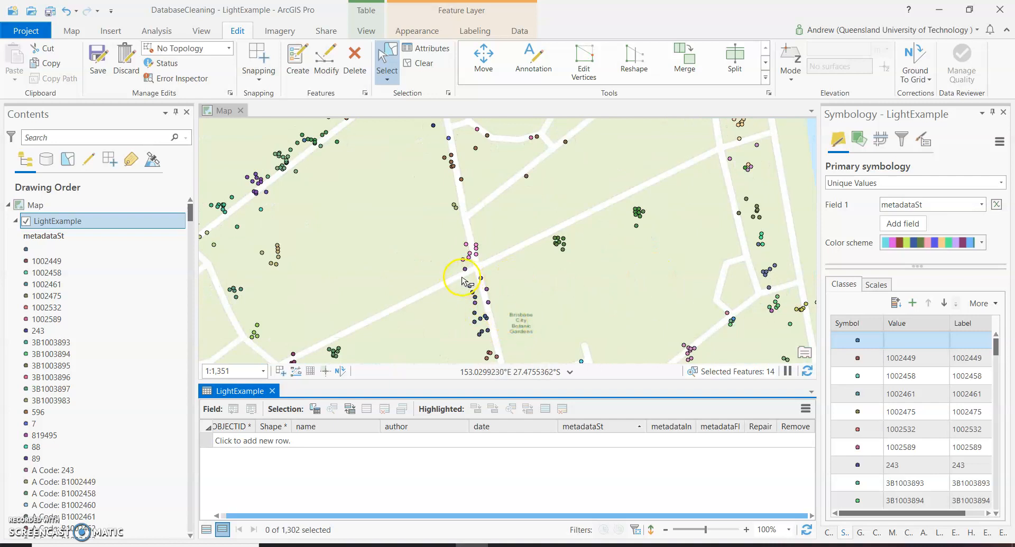
left_click_drag(458, 266, 499, 312)
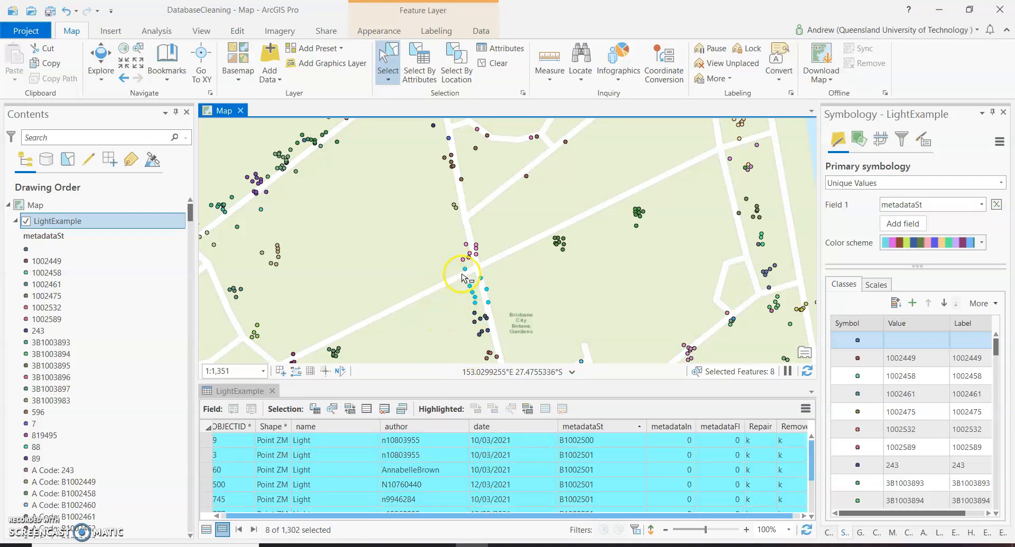
left_click_drag(458, 266, 507, 340)
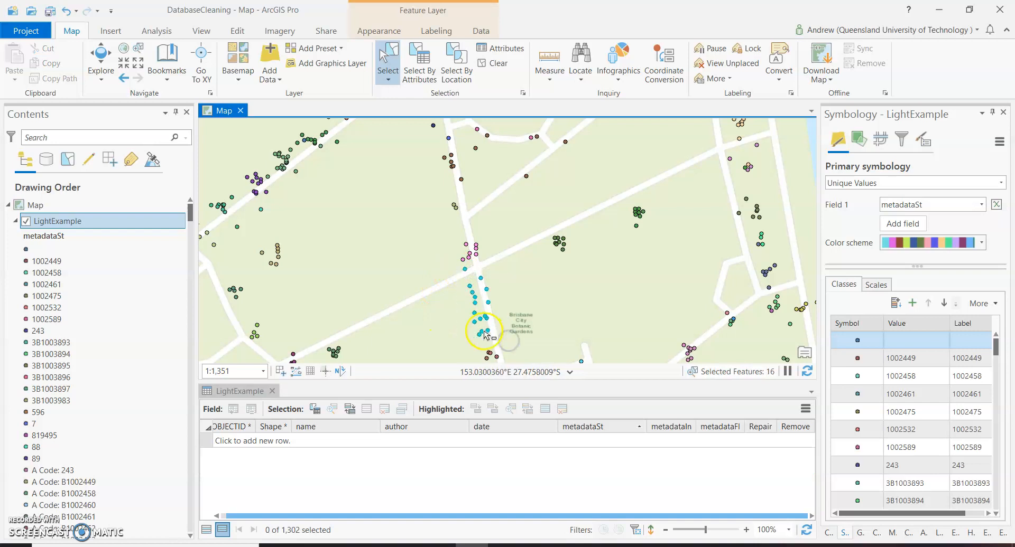
Examine the metadataSt codes of the selected path records and compare them with the points' map locations.
scroll(486, 332, "up", 3)
left_click(579, 427)
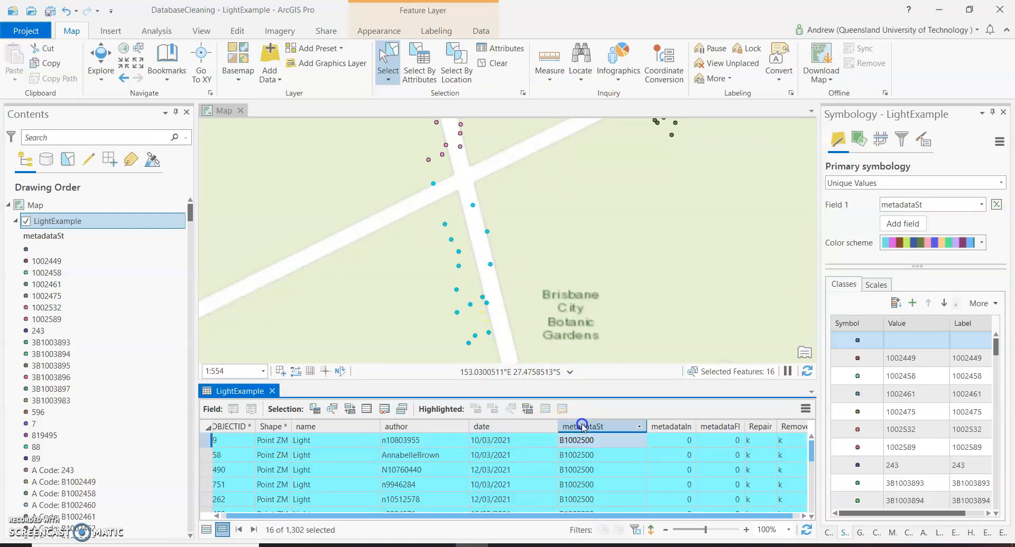
scroll(613, 470, "down", 1)
scroll(613, 470, "up", 1)
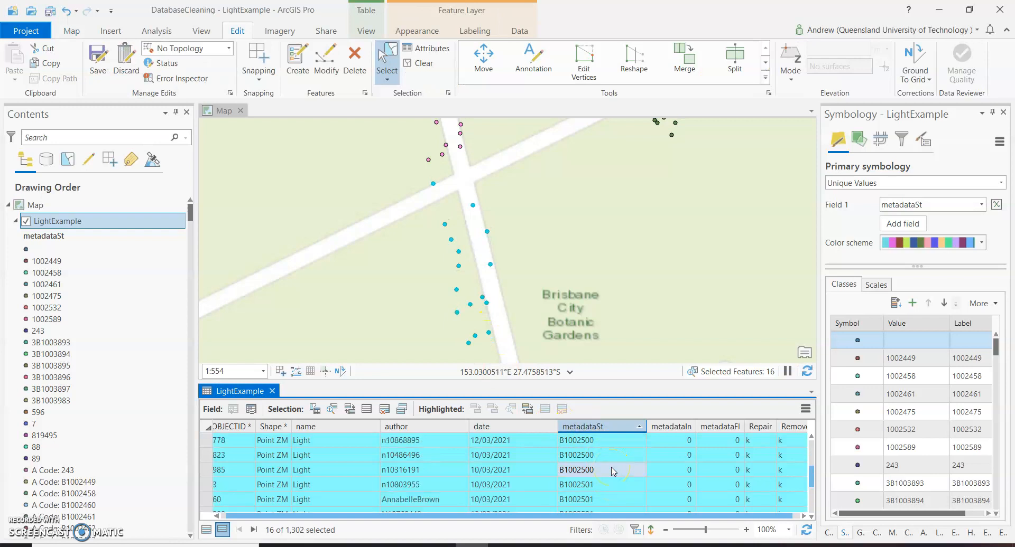
Highlight all the B1002500 records in the selection to compare their map locations with the B1002501 points.
scroll(613, 461, "down", 3)
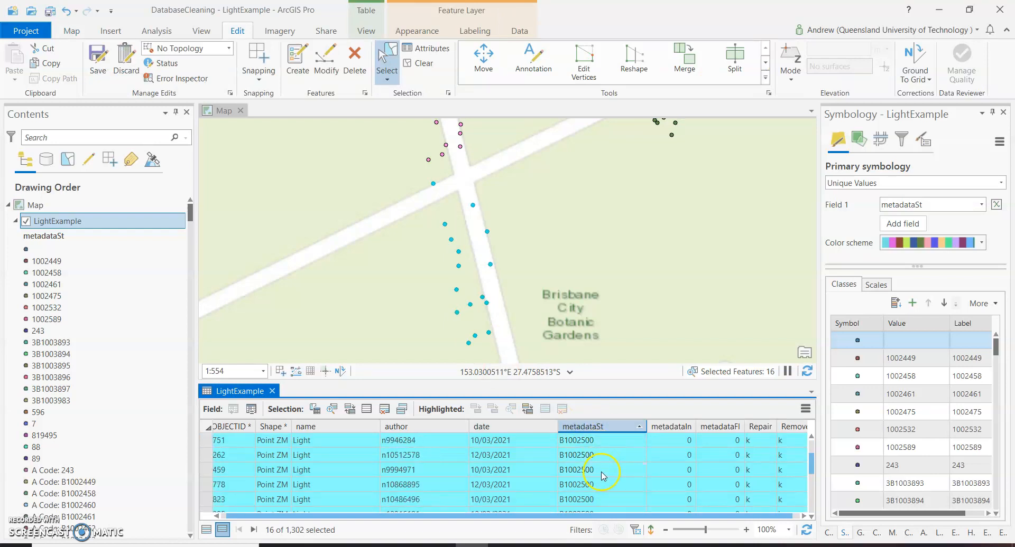
scroll(601, 486, "down", 3)
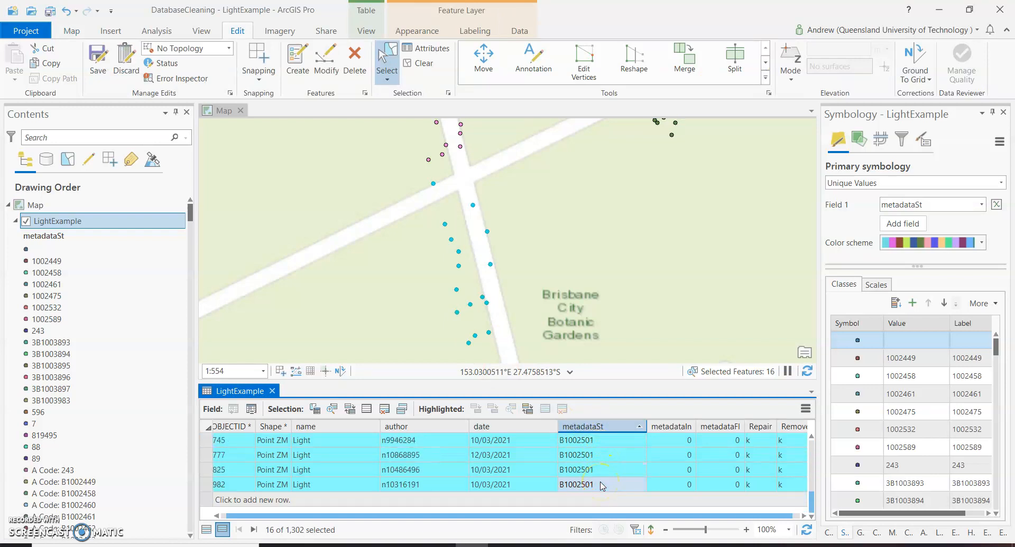
left_click(611, 484)
scroll(612, 483, "up", 5)
left_click(606, 470)
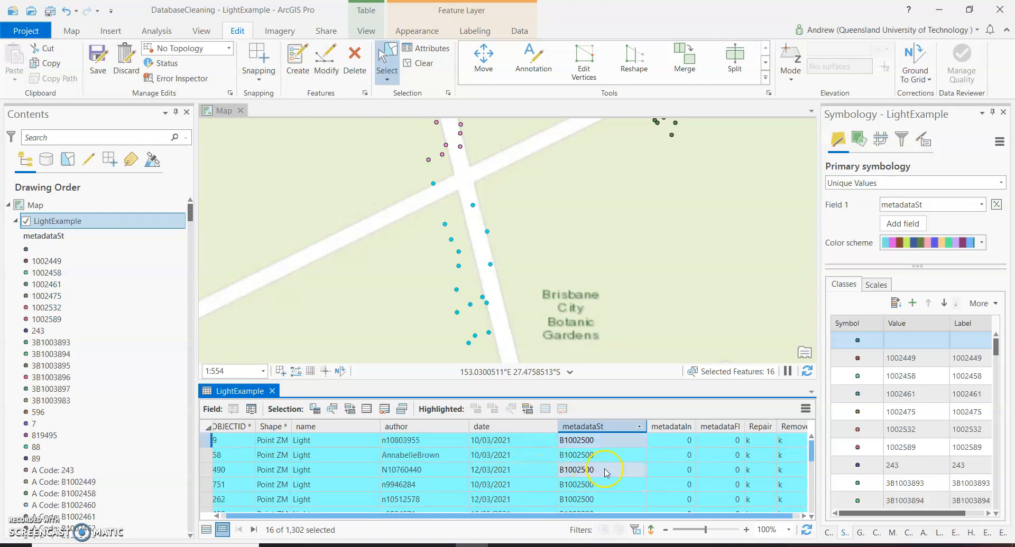
left_click(300, 470)
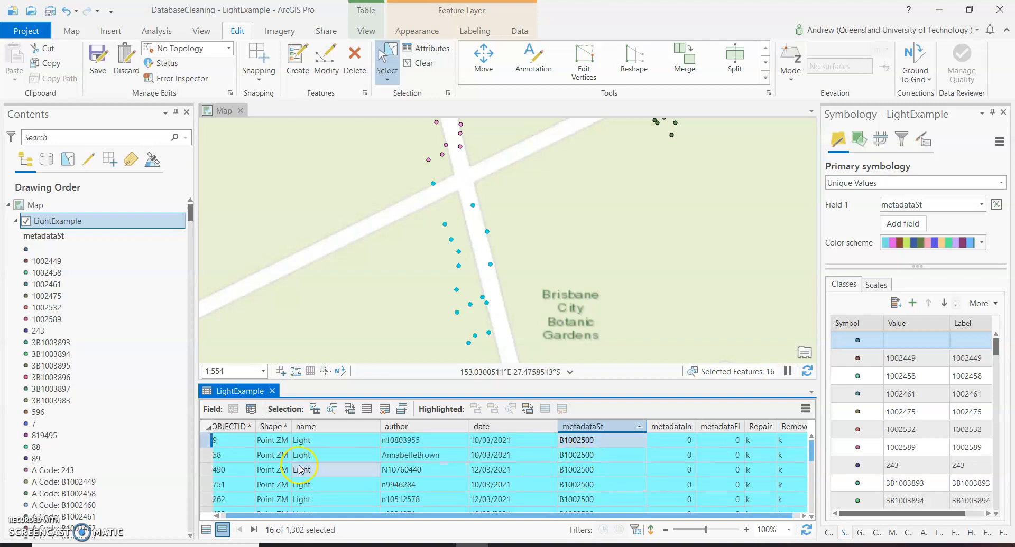
left_click(206, 442)
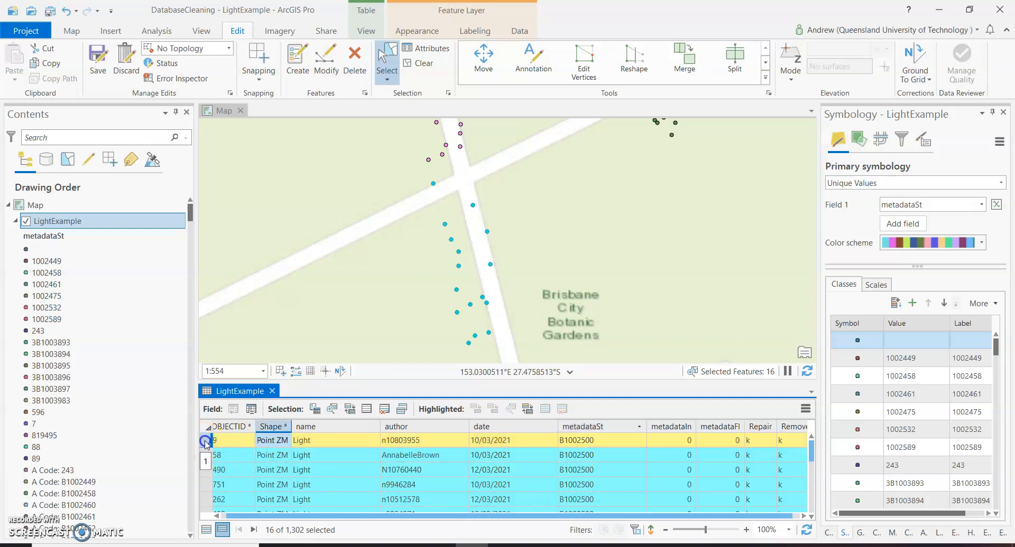
scroll(207, 455, "down", 2)
left_click(237, 475)
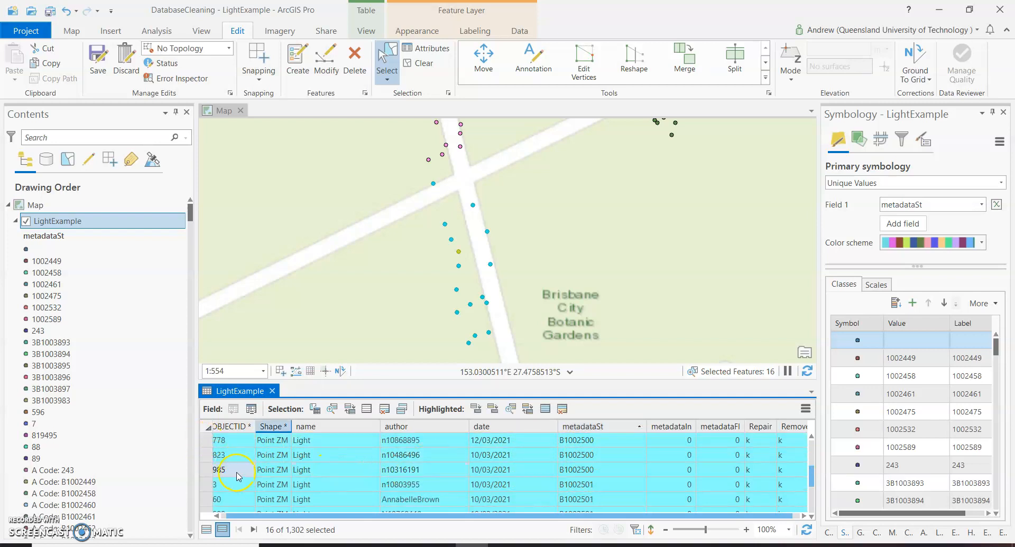
left_click(206, 472, "shift")
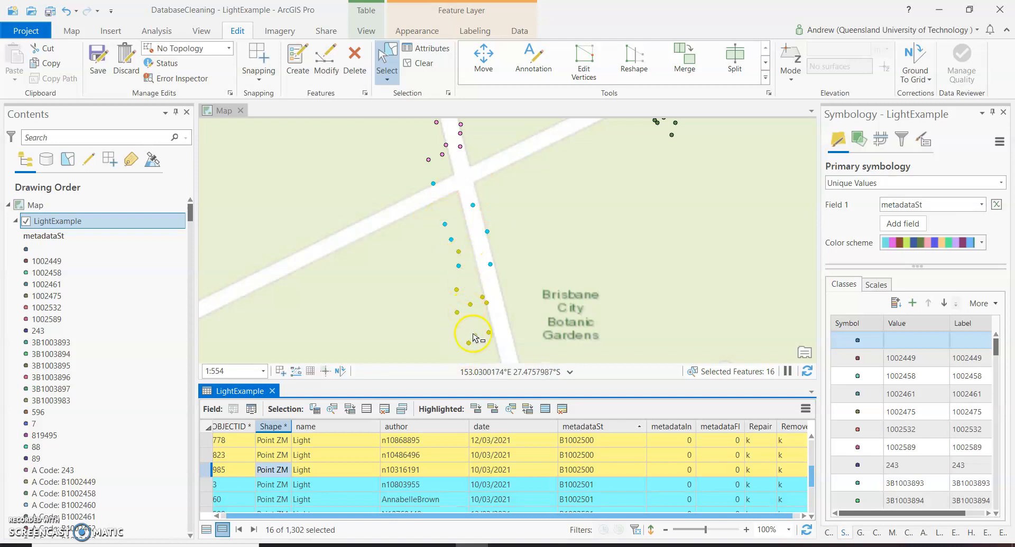
Select the stray B1002500 point among the B1002501 points along the path and set its Remove field to "r".
left_click(463, 256)
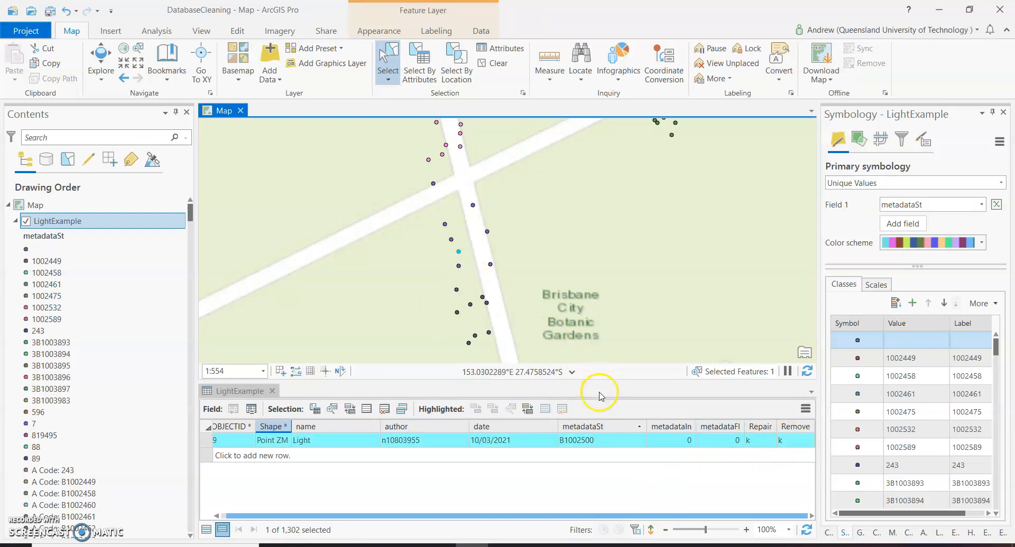
left_click(787, 441)
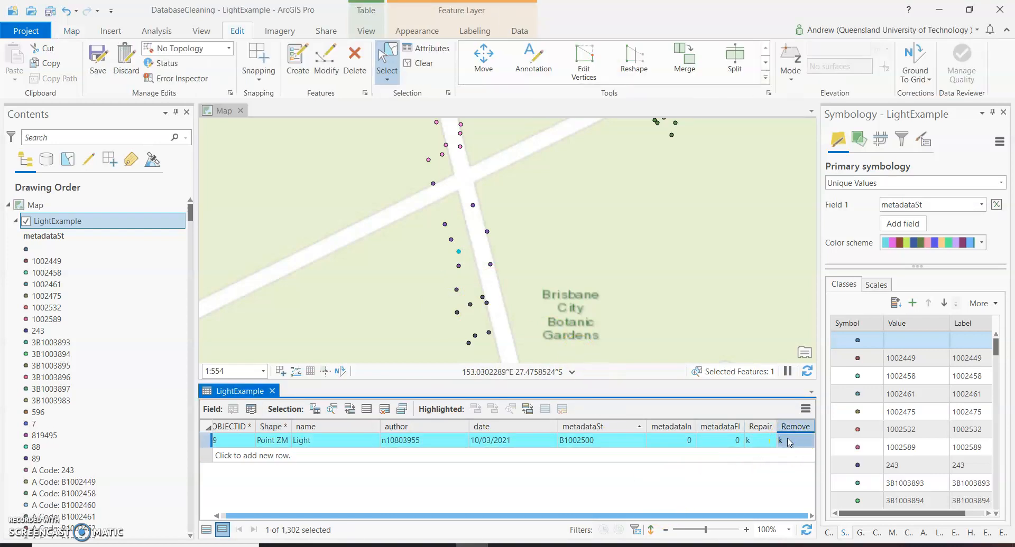
type("r")
key("Return")
Check the northern run of B1002501 points, and set Remove to "r" for the outlying one just west of the path junction.
left_click_drag(421, 171, 499, 274)
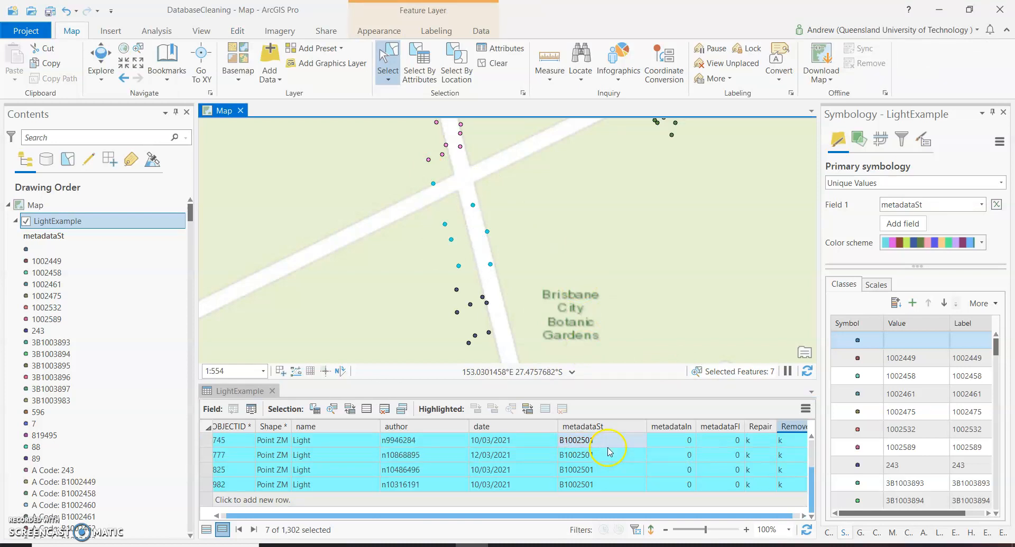
left_click_drag(428, 178, 440, 193)
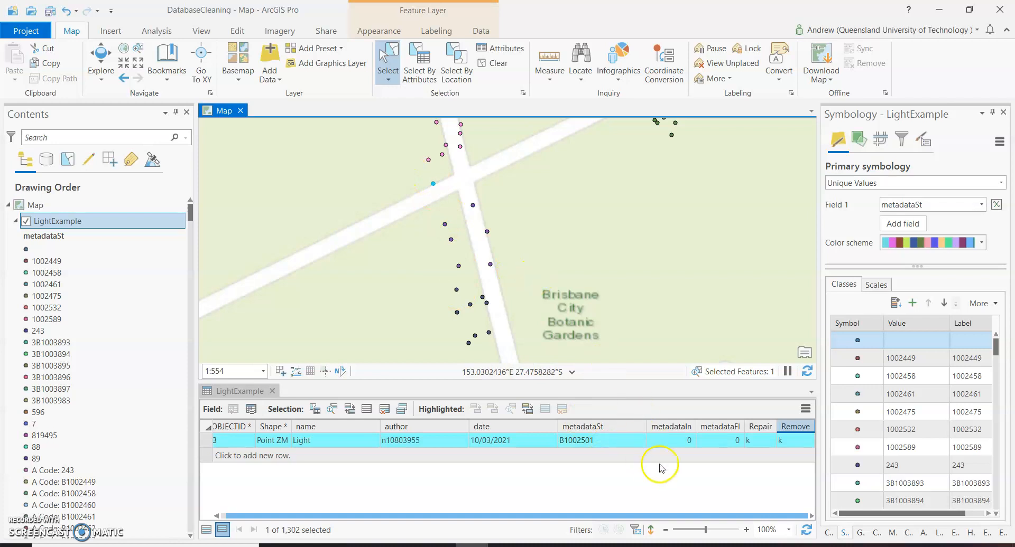
left_click(783, 443)
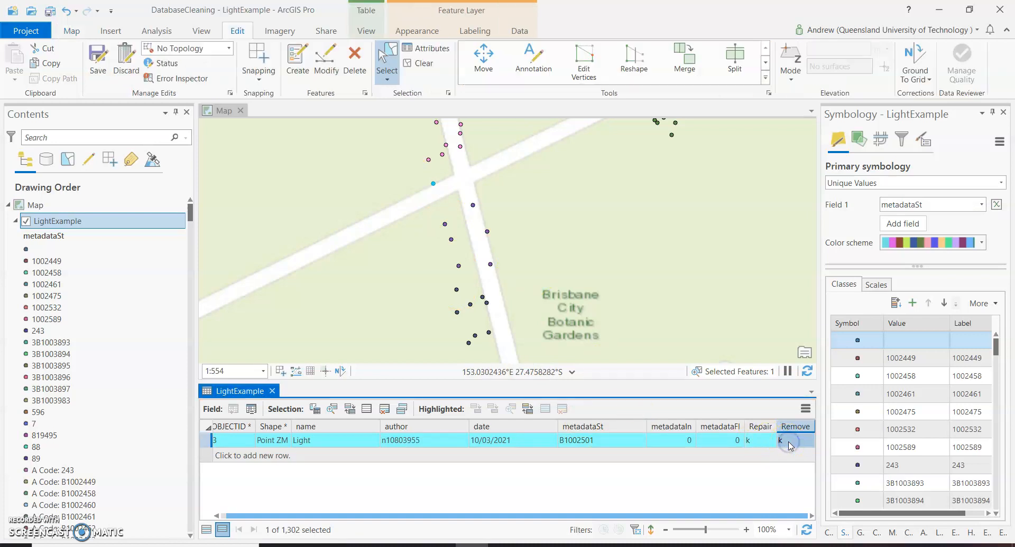
type("r")
key("Return")
left_click(663, 345)
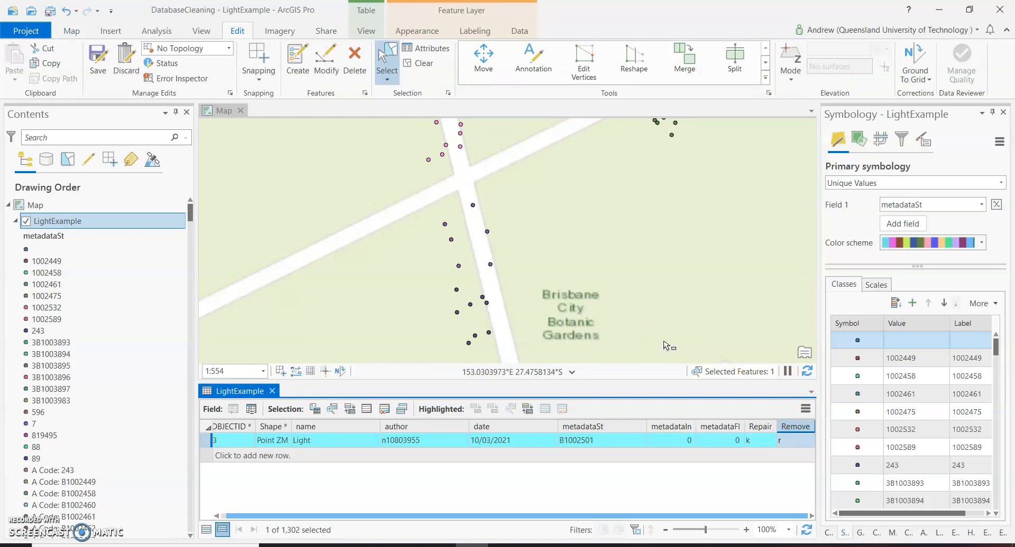
Examine the colour-coded light clusters across the wider Botanic Gardens for further stray points.
left_click(649, 276)
scroll(649, 279, "down", 2)
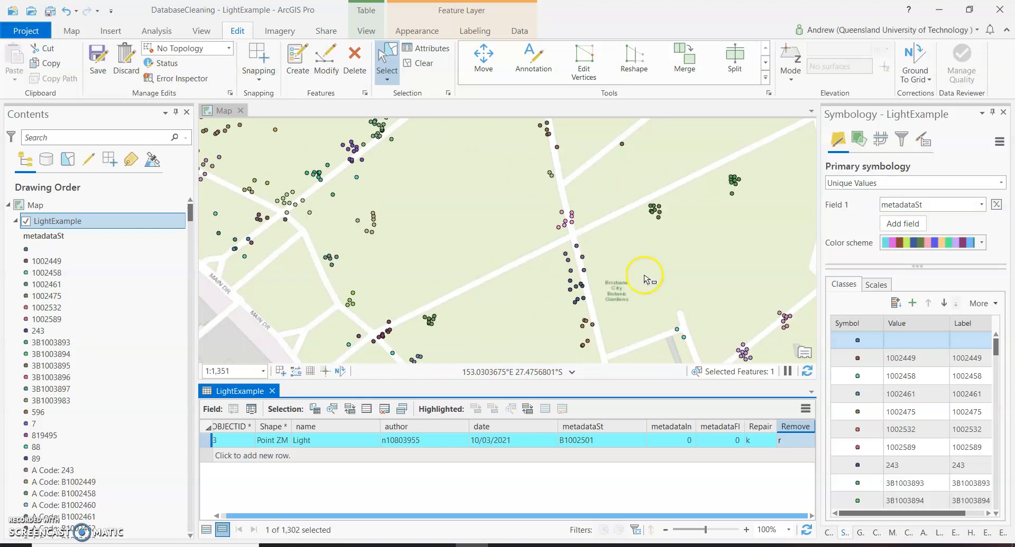
scroll(645, 279, "down", 1)
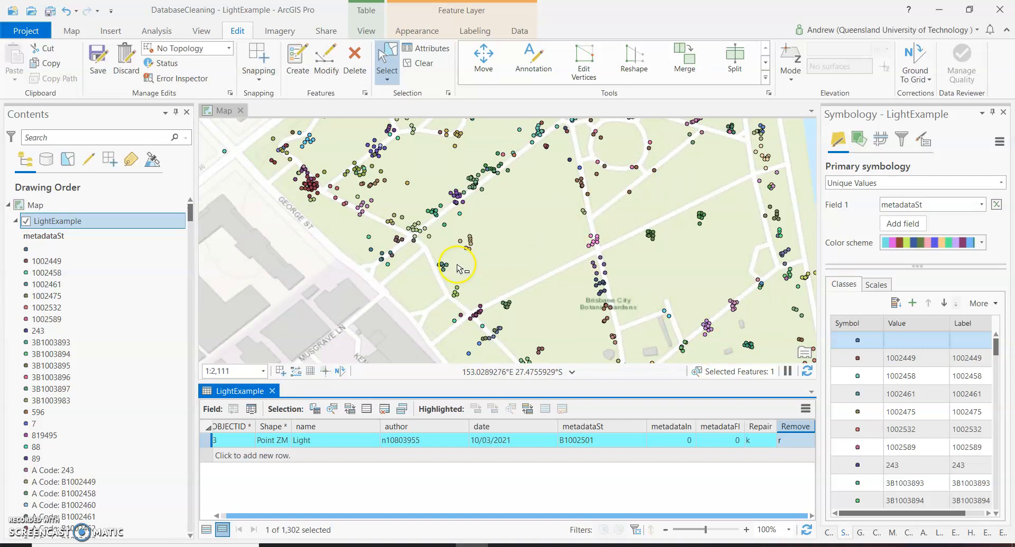
scroll(520, 320, "down", 1)
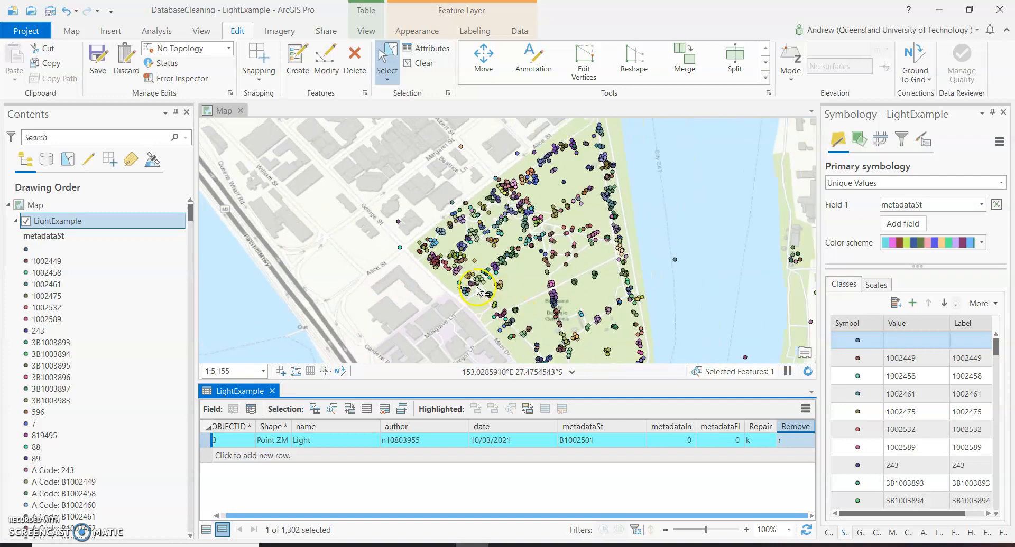
scroll(479, 283, "up", 2)
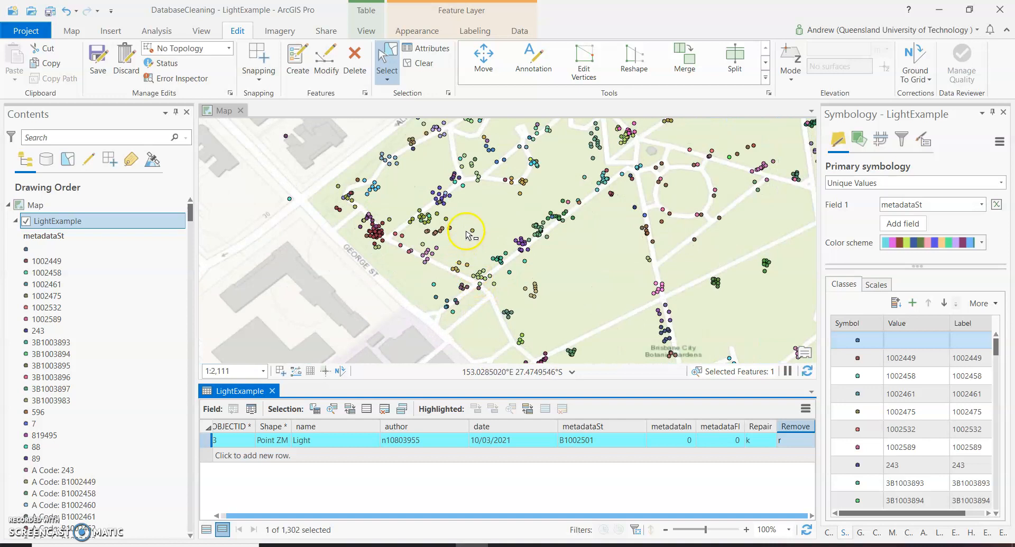